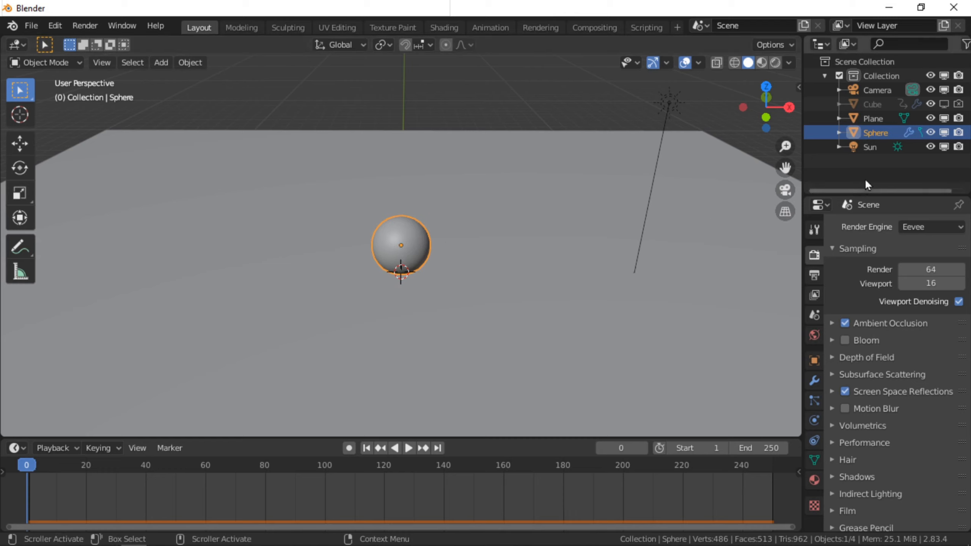
# Step: Delete the Sun light from the scene collection
pyautogui.click(869, 146)
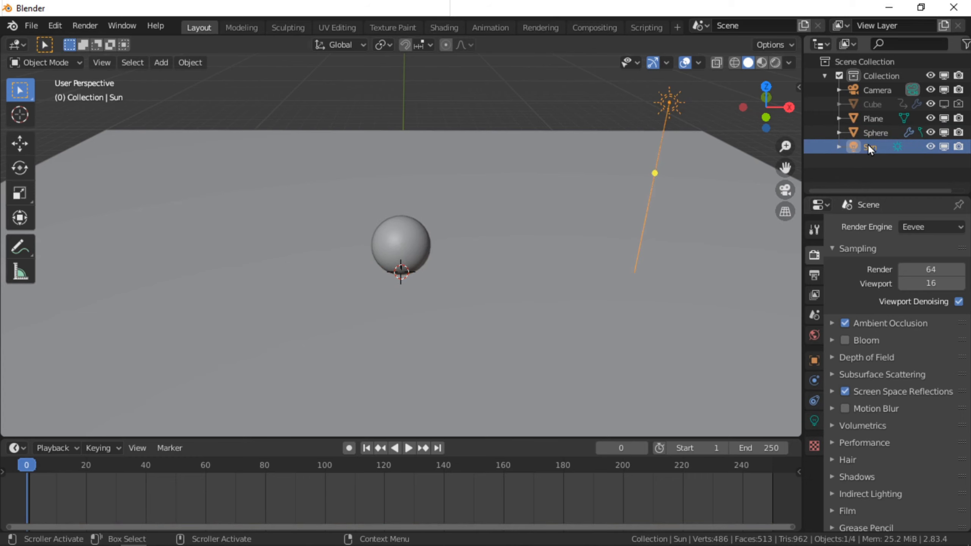
pyautogui.rightClick(866, 151)
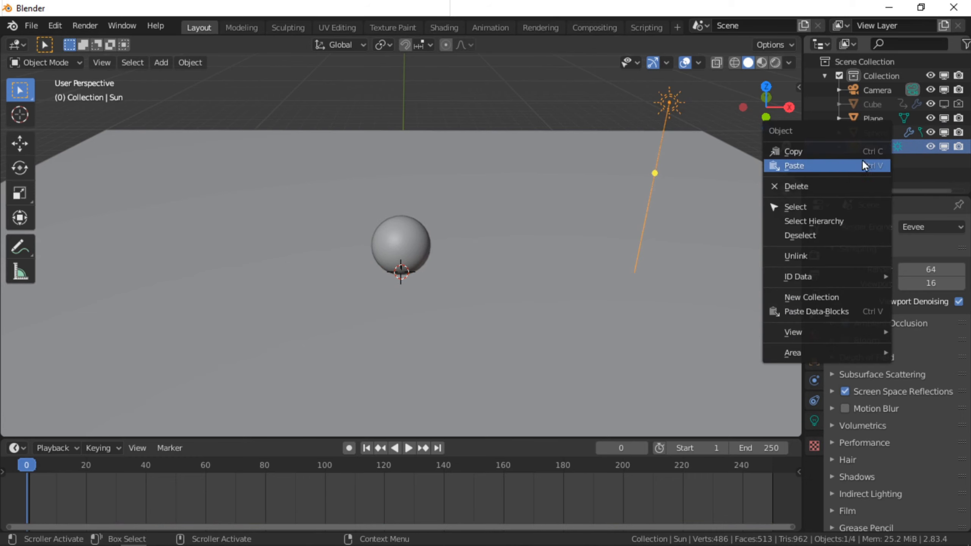
pyautogui.click(847, 185)
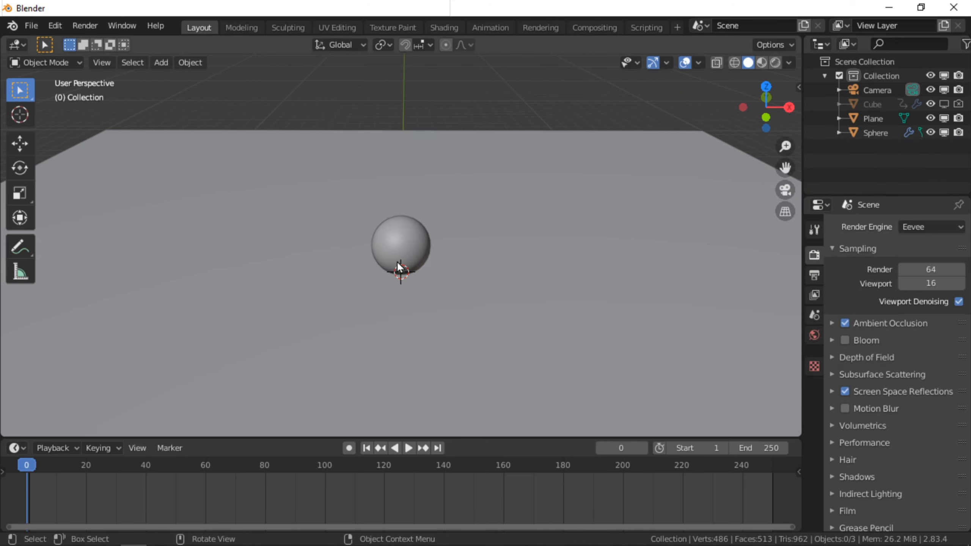
# Step: Switch the viewport to Material Preview shading and check the Screen Space Reflections options of the Eevee render settings
pyautogui.click(762, 63)
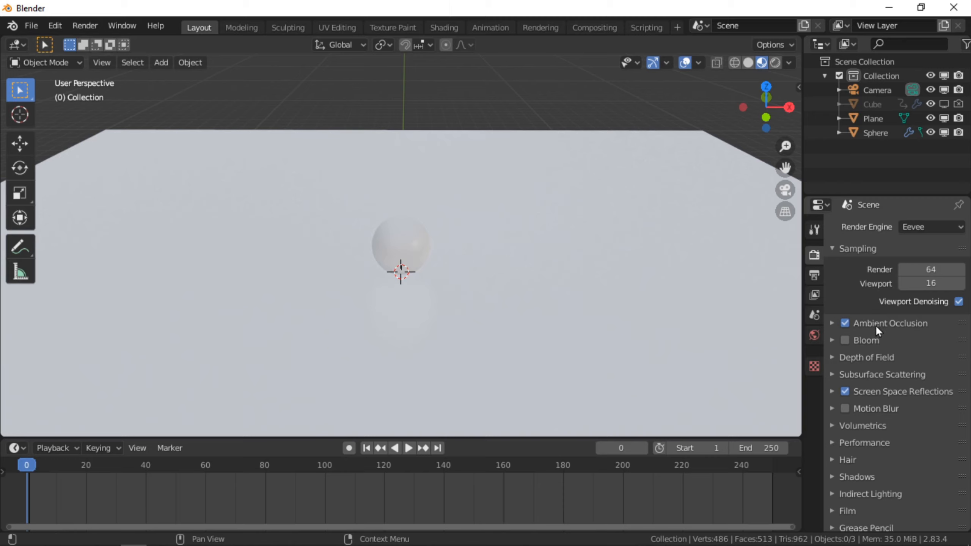
pyautogui.click(831, 392)
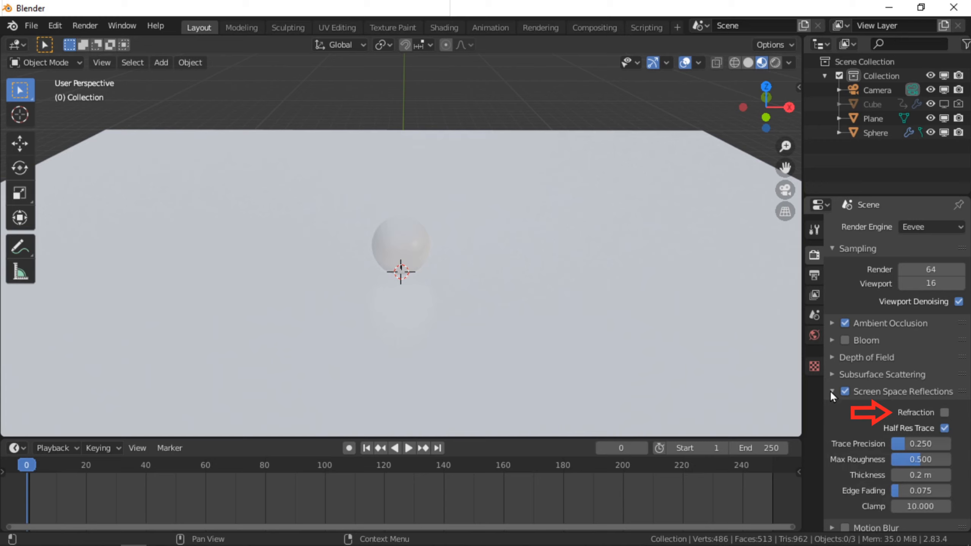
pyautogui.click(831, 392)
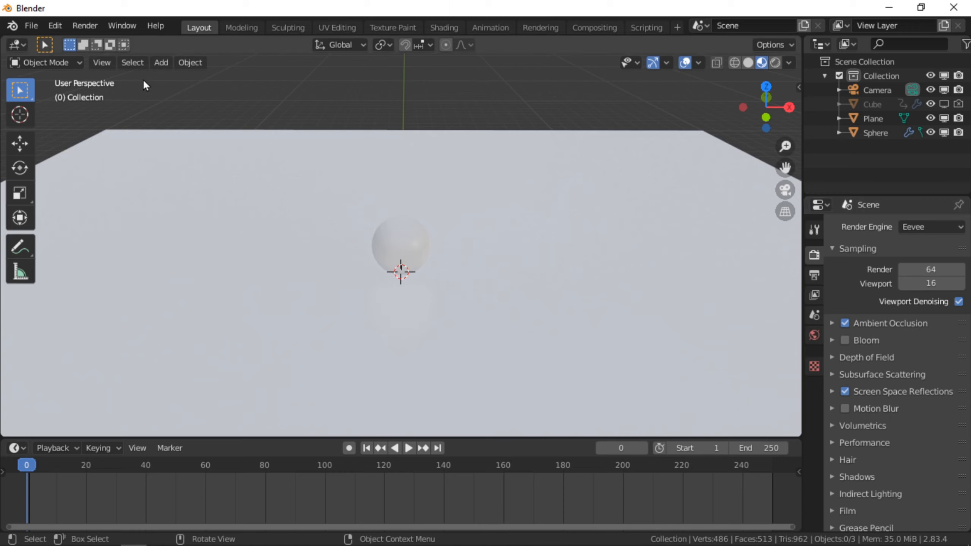
# Step: Align the active camera to the current view of the sphere and plane
pyautogui.click(109, 64)
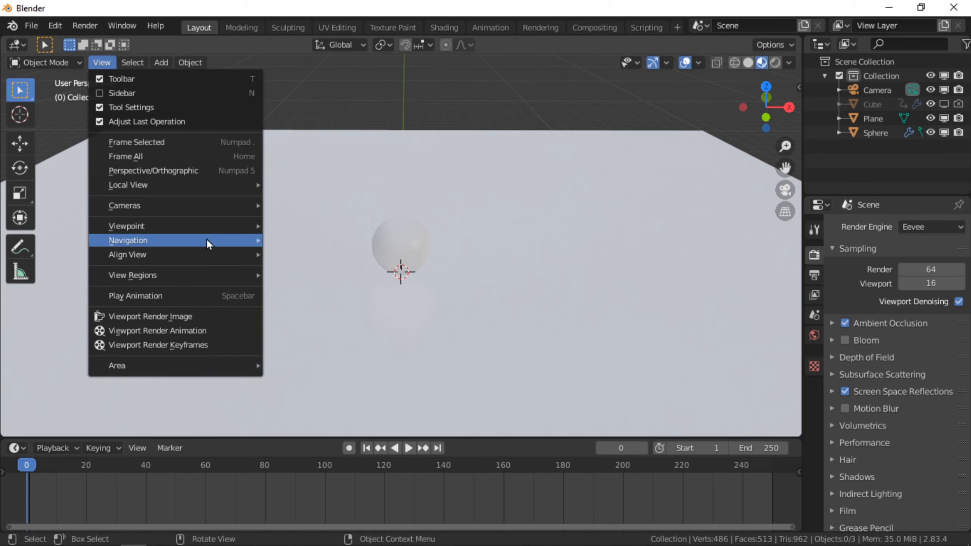
pyautogui.moveTo(209, 255)
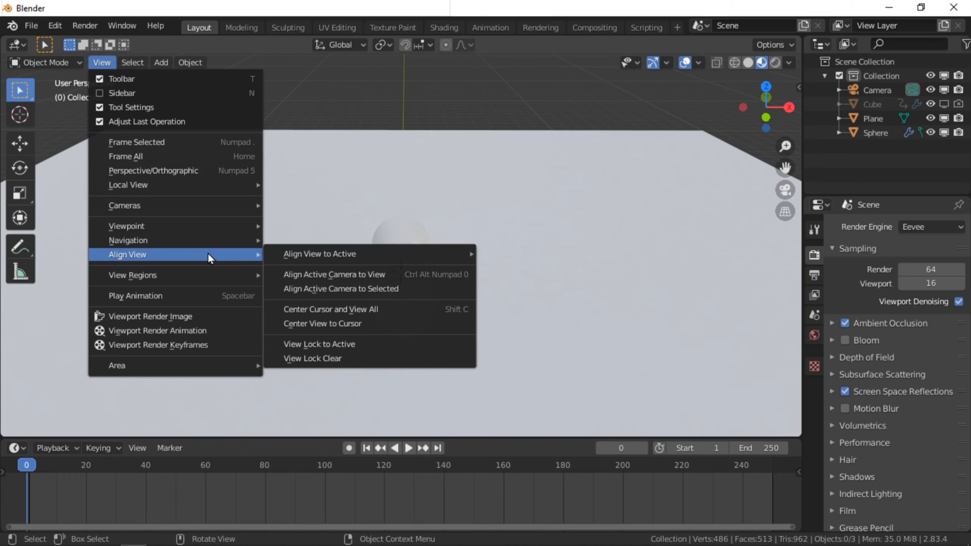
pyautogui.click(334, 275)
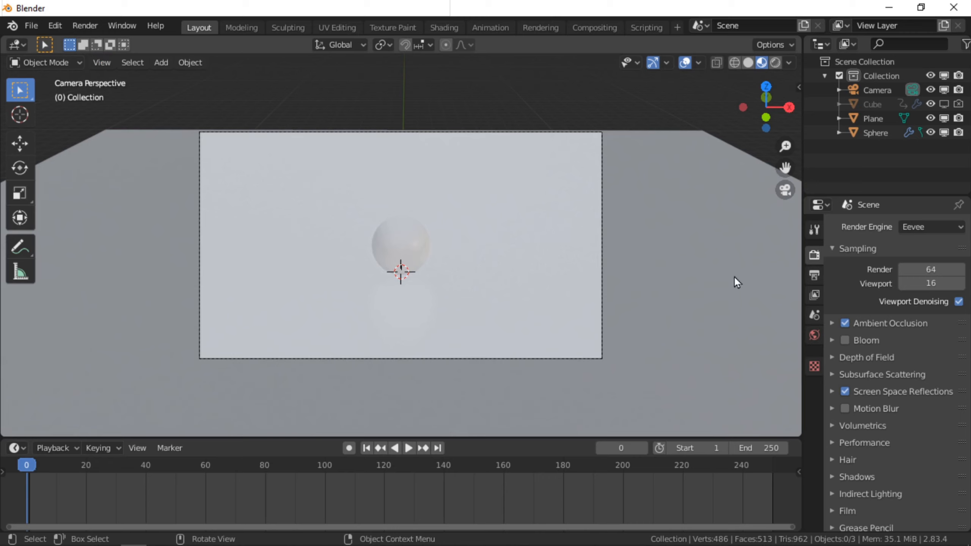
# Step: Lock the camera to the view and reframe the sphere from a lower angle, slightly farther away, with the plane's far edge in frame
pyautogui.press('n')
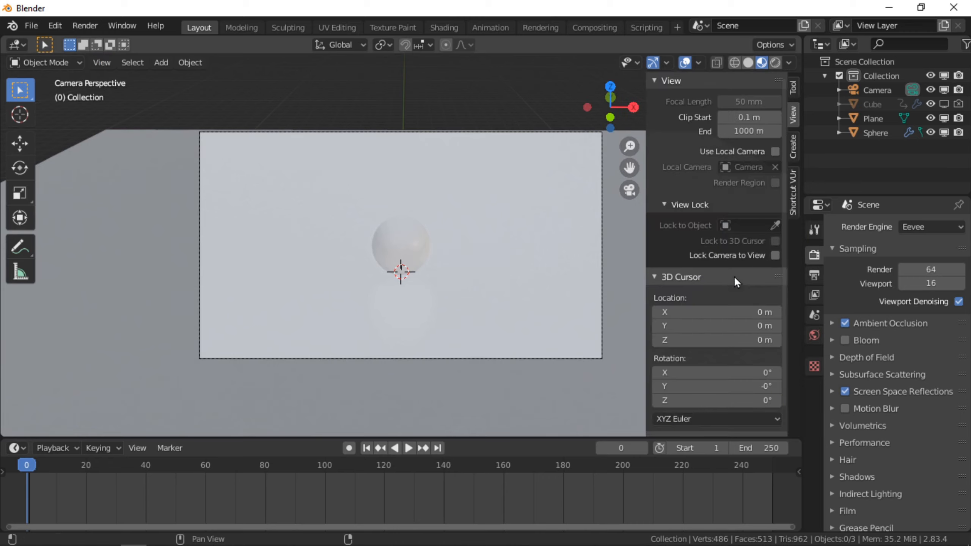
pyautogui.click(775, 256)
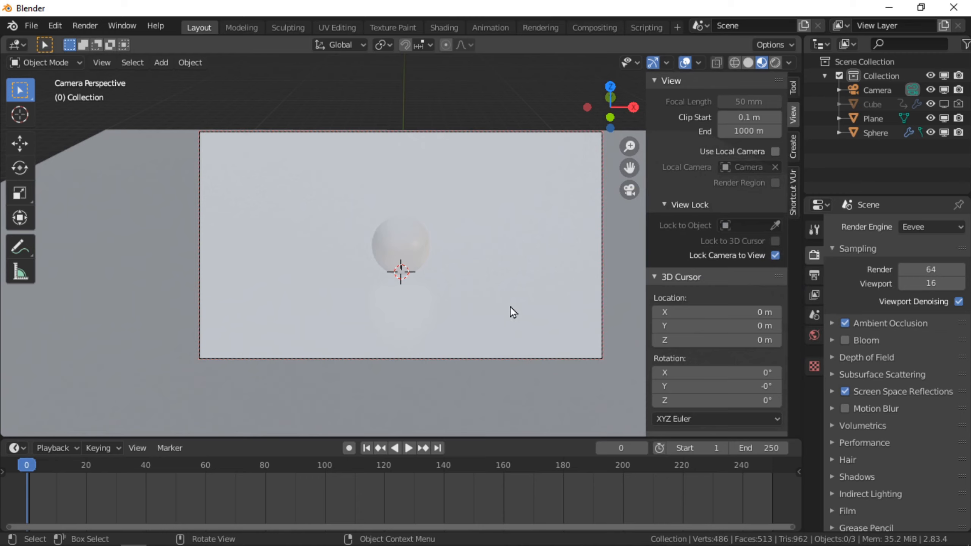
pyautogui.press('n')
pyautogui.moveTo(512, 306); pyautogui.dragTo(502, 283, button='middle')
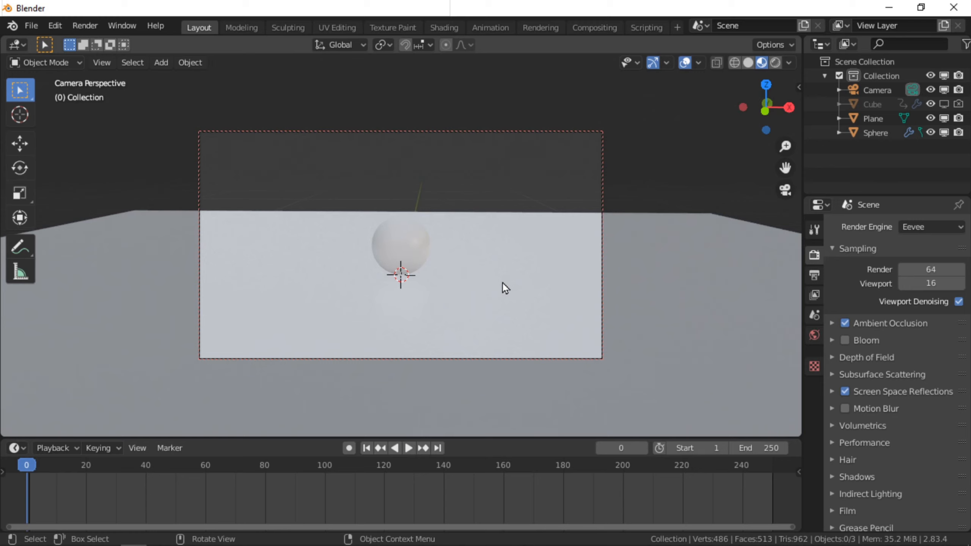
pyautogui.moveTo(503, 282); pyautogui.dragTo(502, 283, button='middle')
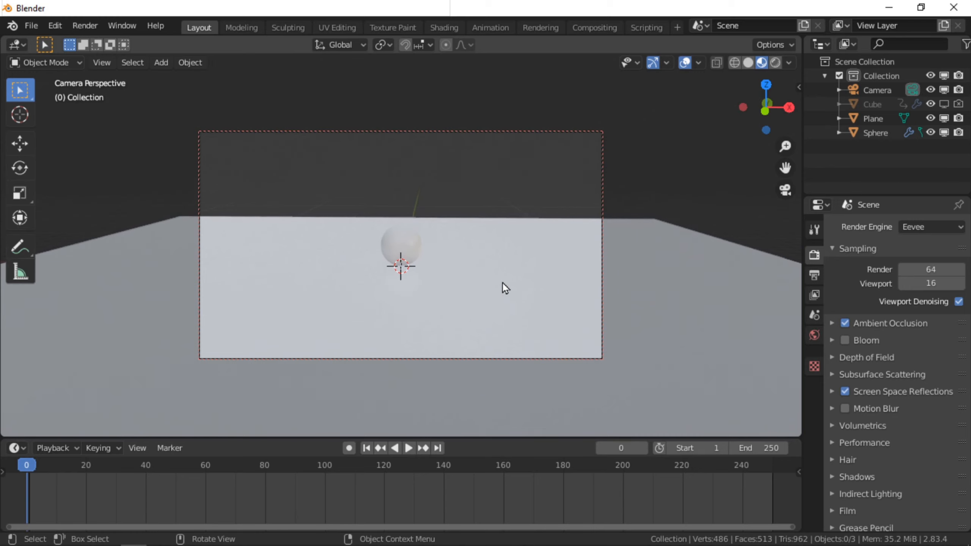
# Step: Turn off the Lock Camera to View option so the camera keeps its framing
pyautogui.press('n')
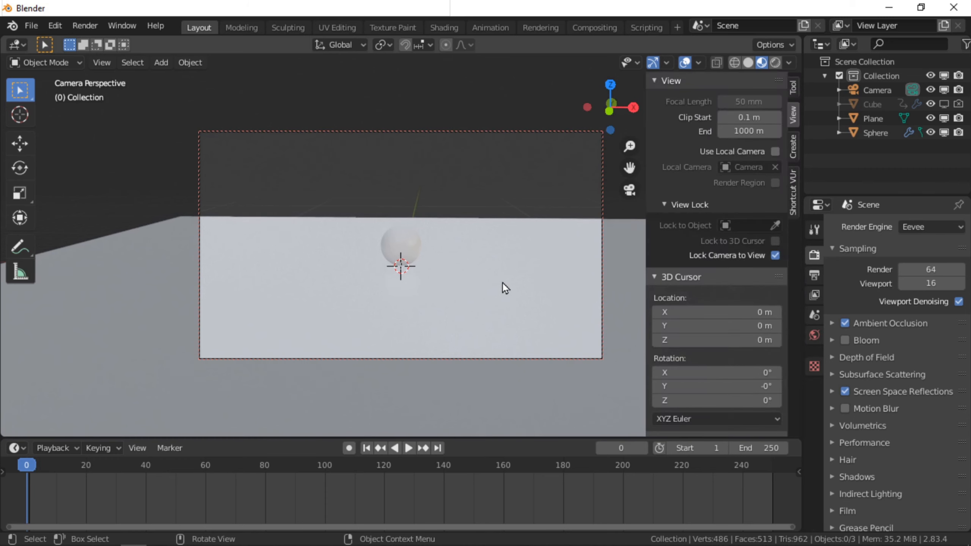
pyautogui.click(776, 255)
pyautogui.press('n')
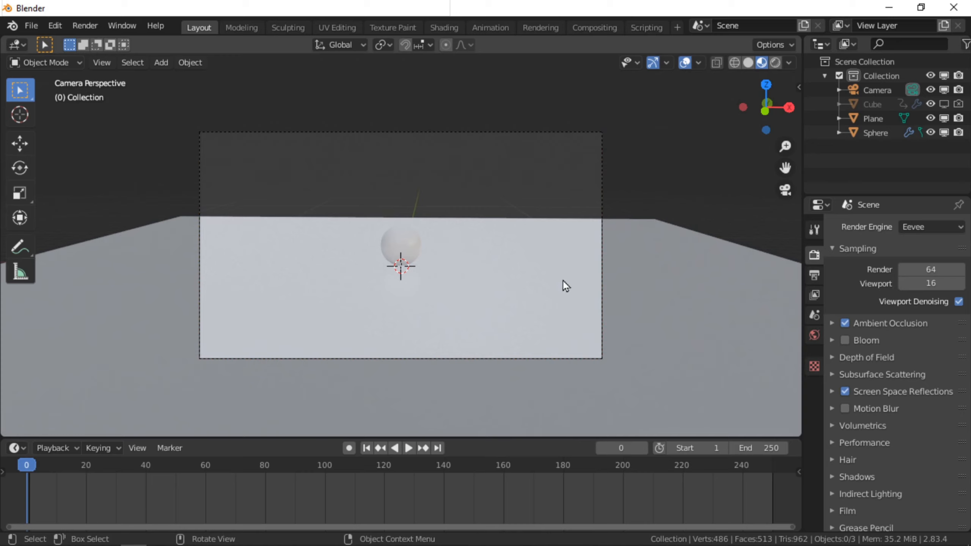
# Step: Extrude the plane's far edge about 16 m upward along global Z to form a back wall
pyautogui.click(673, 311)
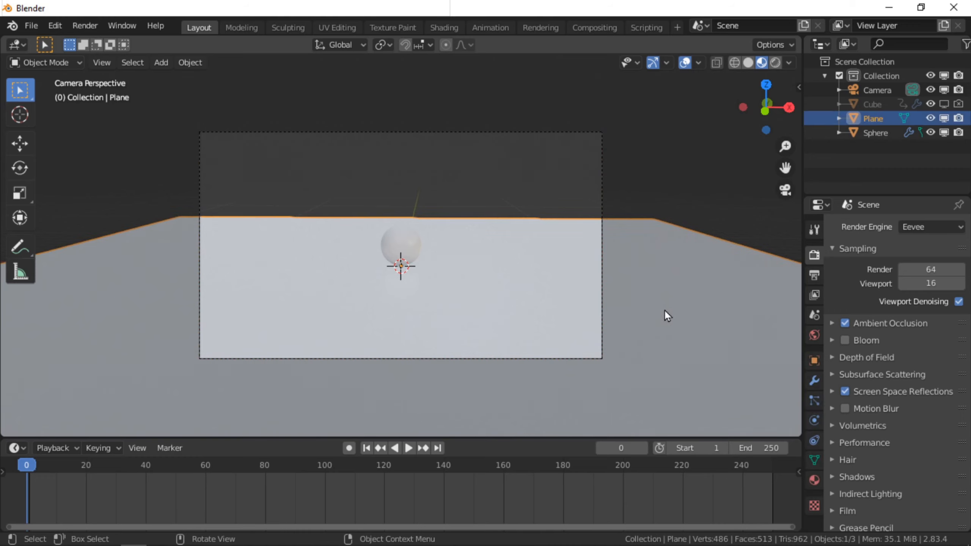
pyautogui.press('Tab')
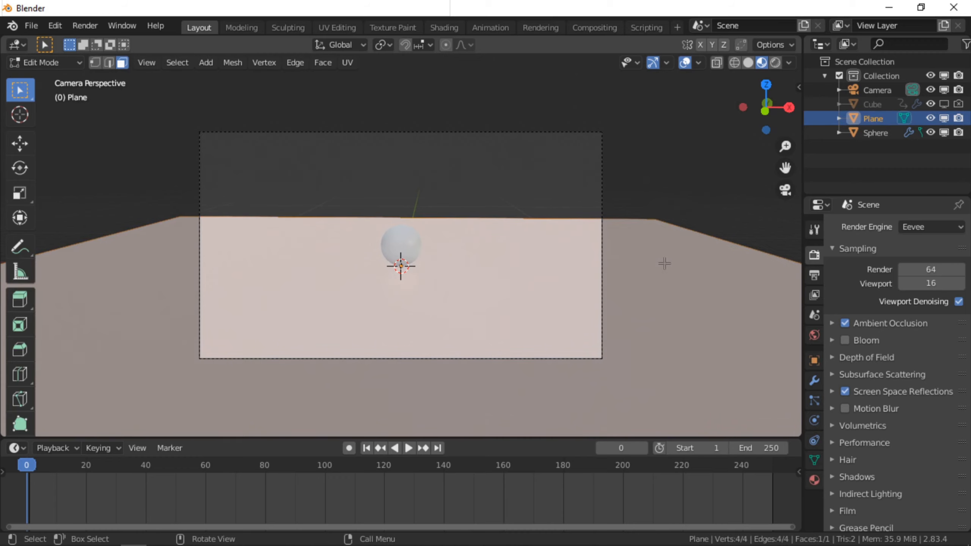
pyautogui.click(621, 219)
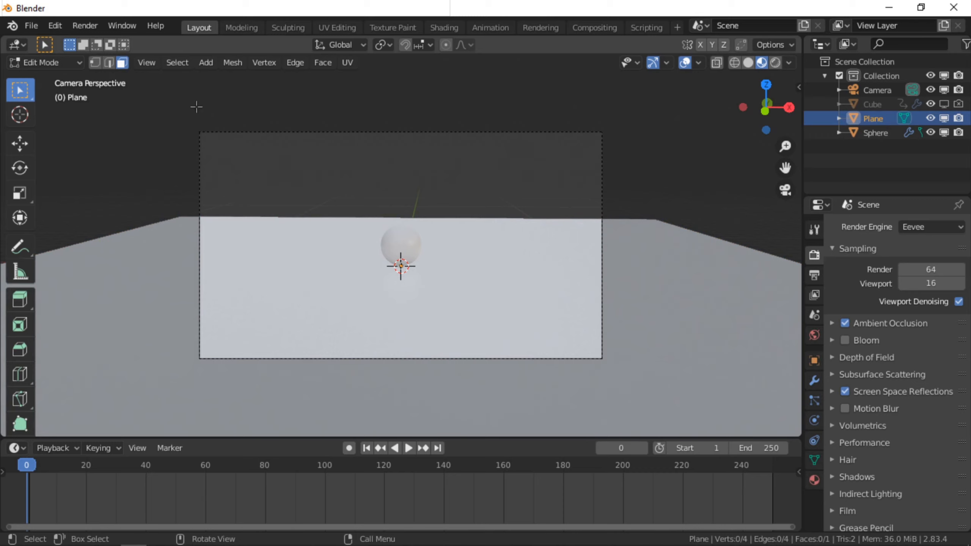
pyautogui.click(110, 61)
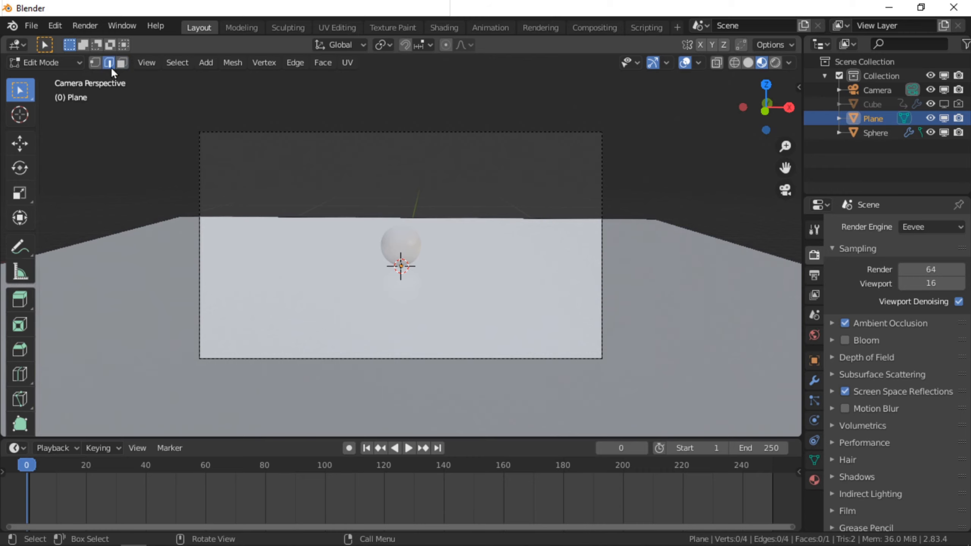
pyautogui.click(610, 219)
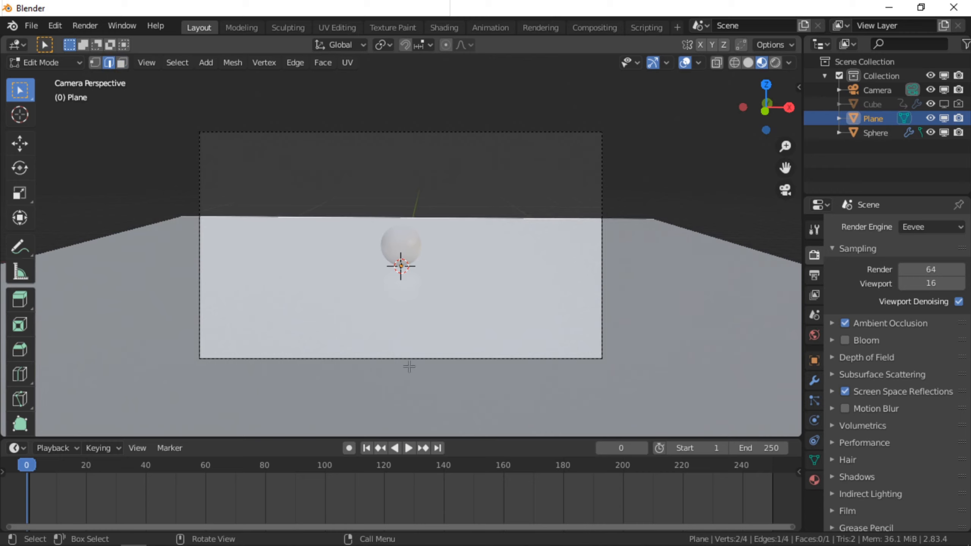
pyautogui.press('e')
pyautogui.press('z')
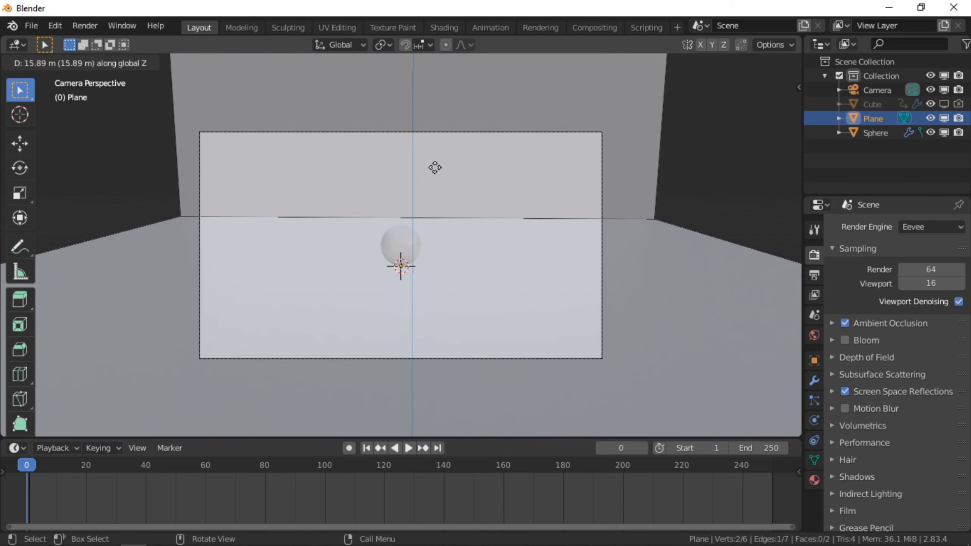
pyautogui.click(433, 160)
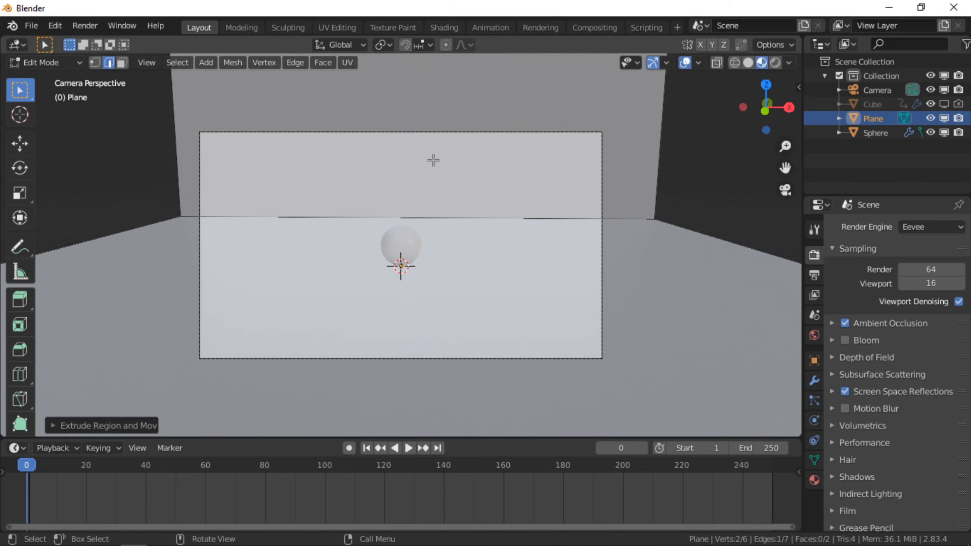
# Step: Bevel the edge between the floor and the back wall with 5 segments and a width of about 0.09 m
pyautogui.click(465, 224)
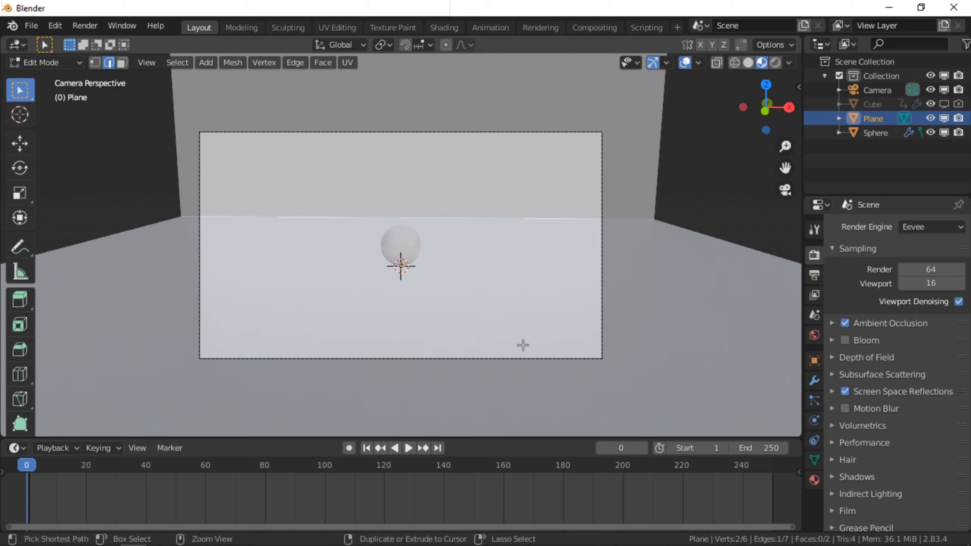
pyautogui.hotkey('ctrl', 'b')
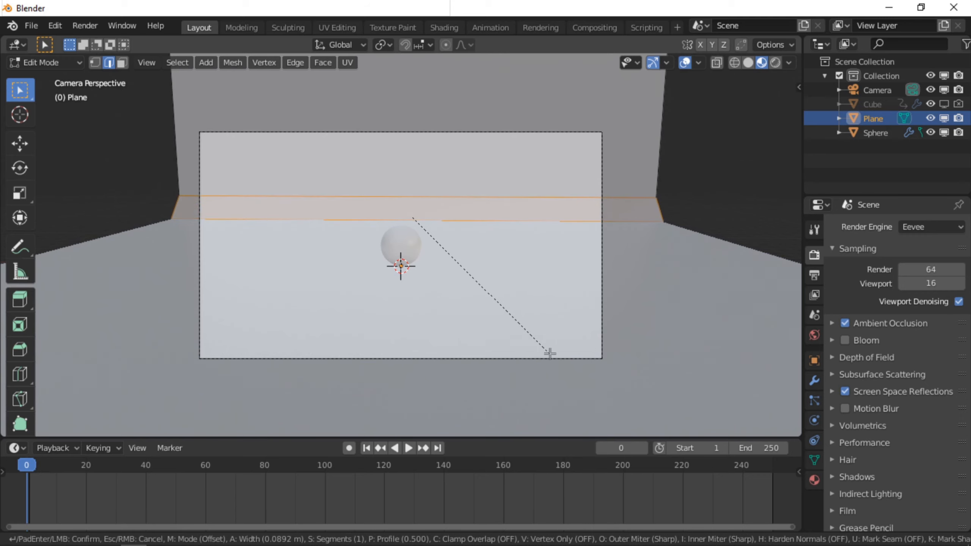
pyautogui.scroll(2, 550, 354)
pyautogui.scroll(2, 550, 354)
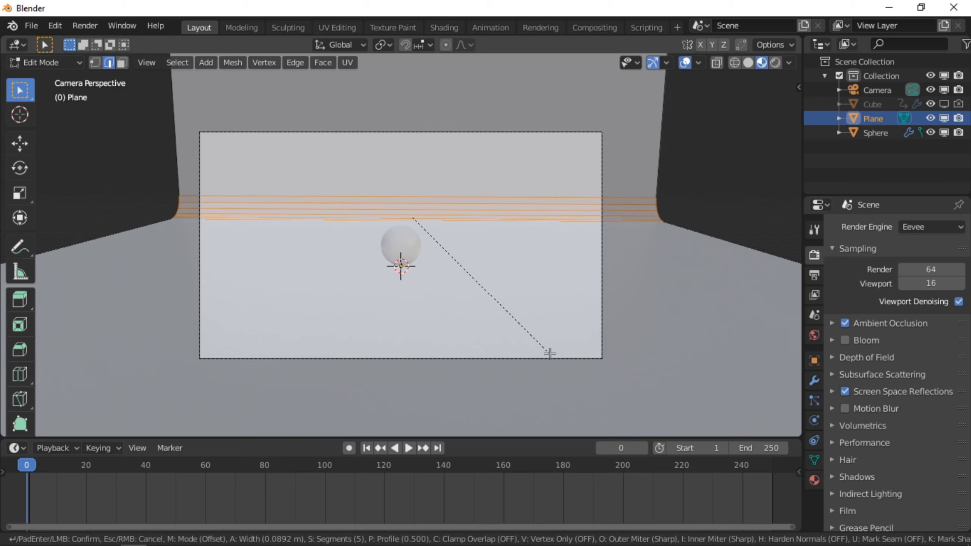
pyautogui.click(550, 354)
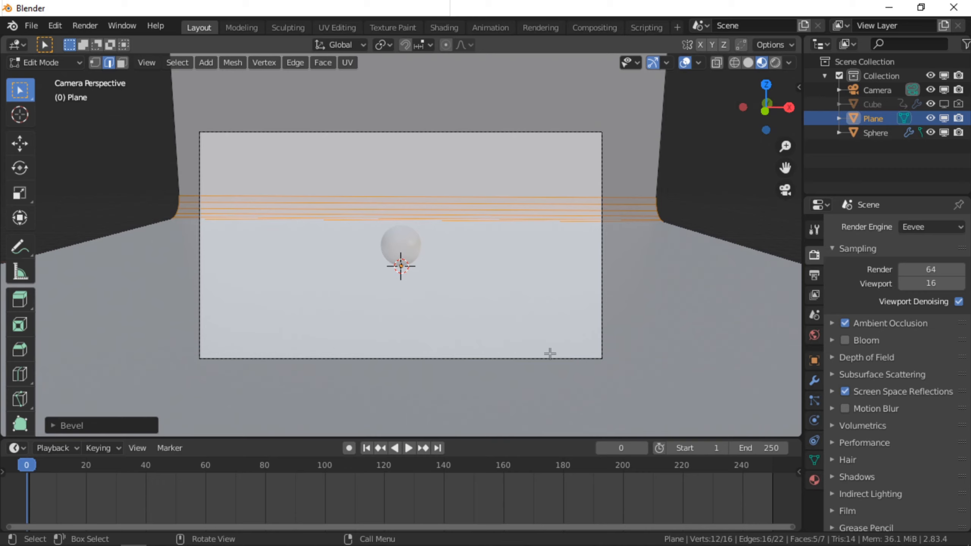
# Step: Return to Object Mode and apply smooth shading to the backdrop plane
pyautogui.press('Tab')
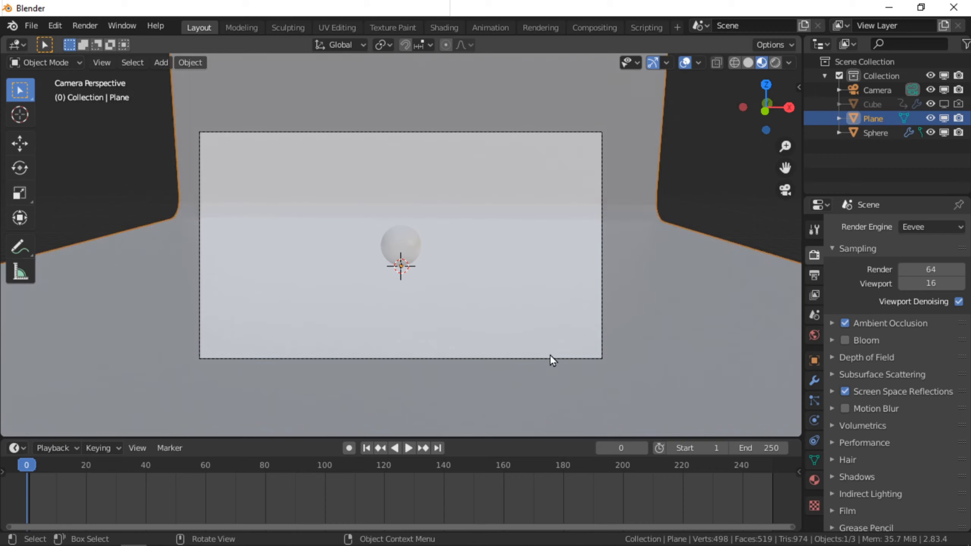
pyautogui.rightClick(511, 251)
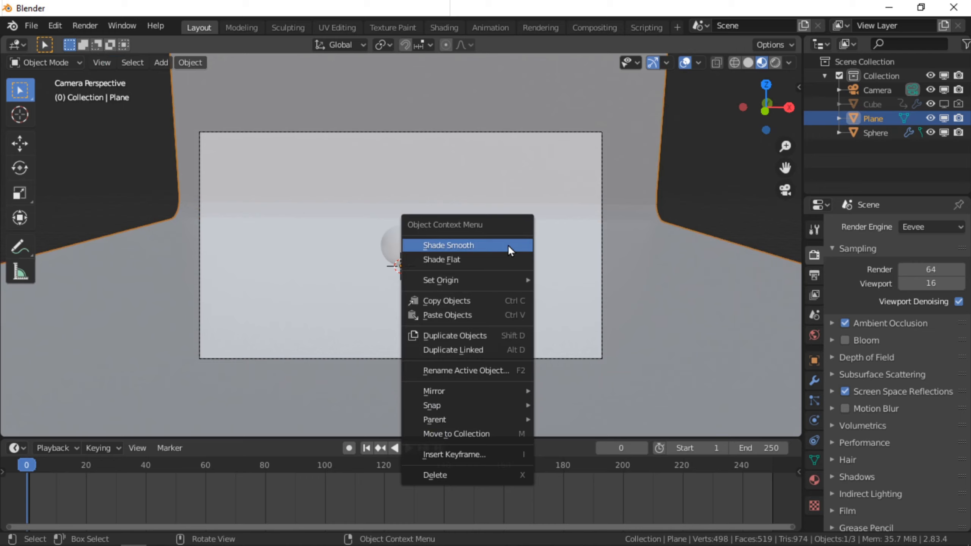
pyautogui.click(509, 249)
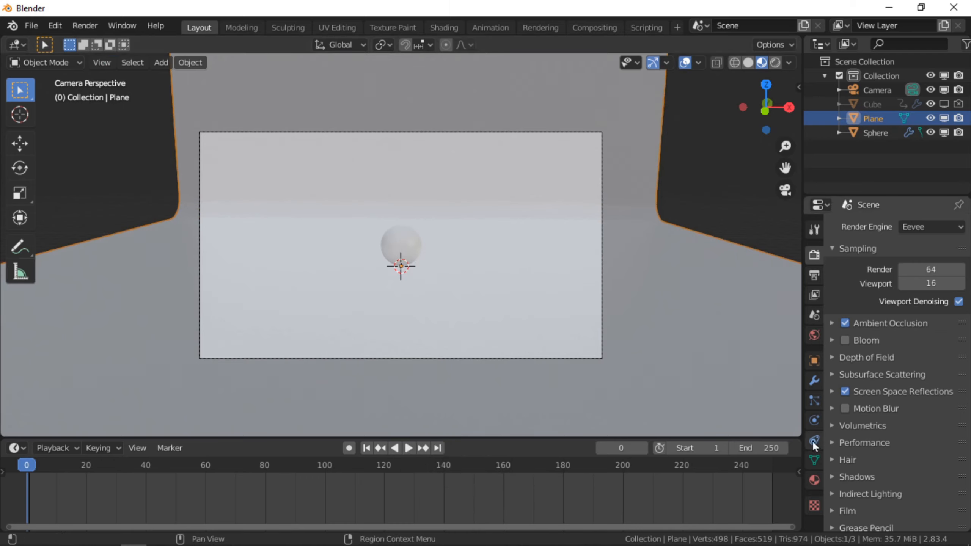
# Step: Add a new material to the plane and set its base color to a saturated blue with hue 0.671 and saturation 1.000
pyautogui.click(813, 479)
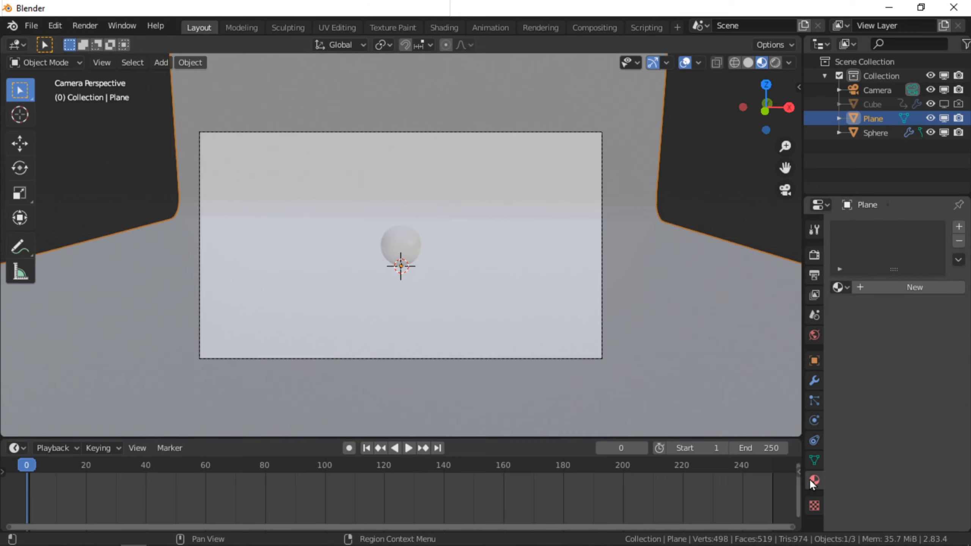
pyautogui.click(899, 287)
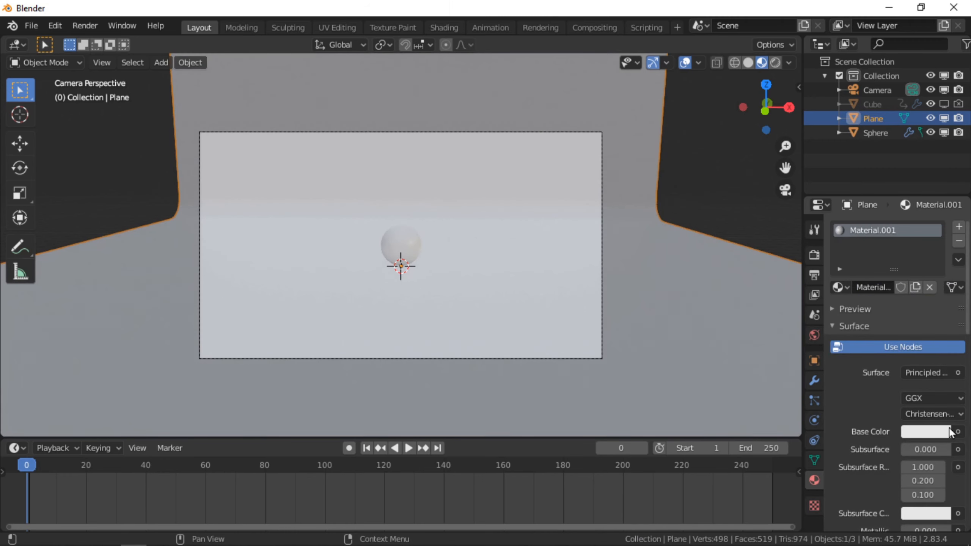
pyautogui.click(934, 436)
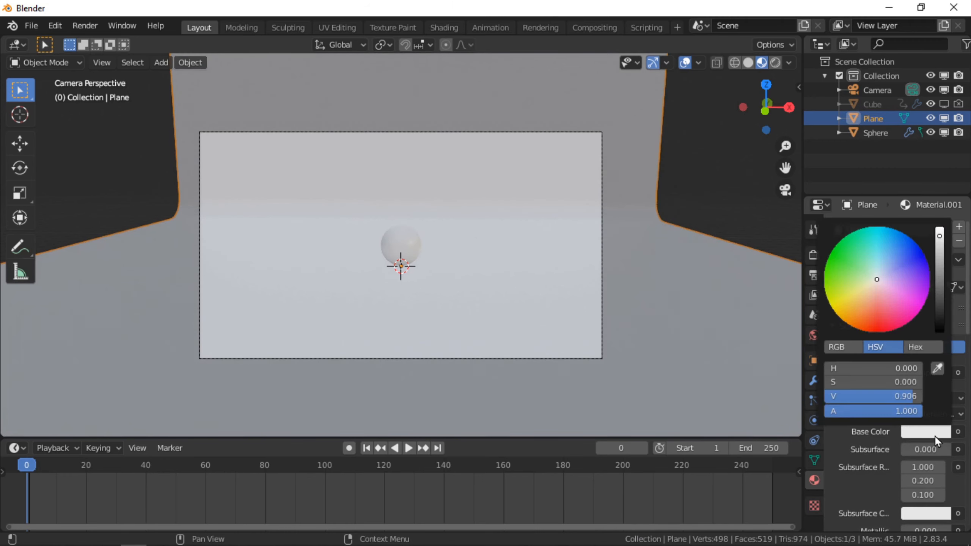
pyautogui.moveTo(872, 289); pyautogui.dragTo(924, 254)
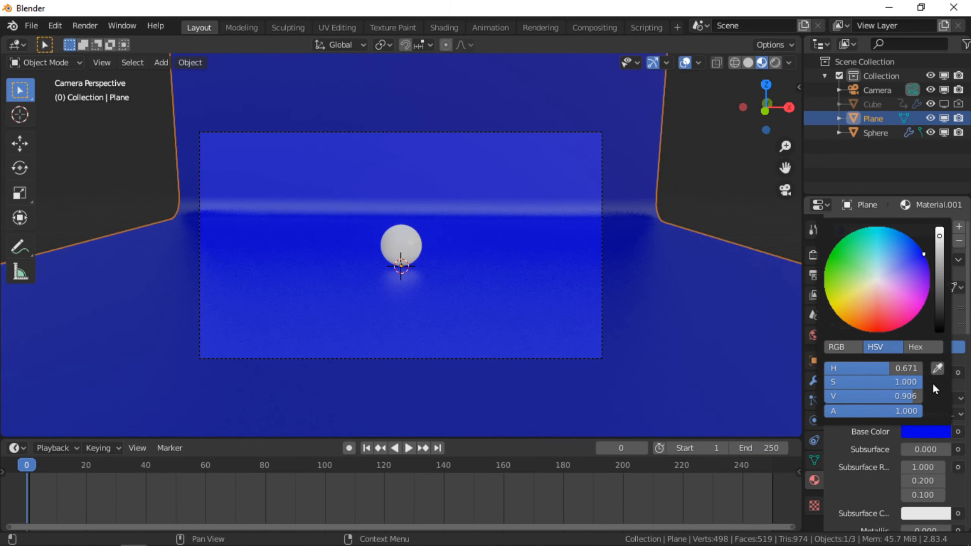
# Step: Set the roughness of the plane's blue material to 0.05
pyautogui.scroll(-3, 904, 463)
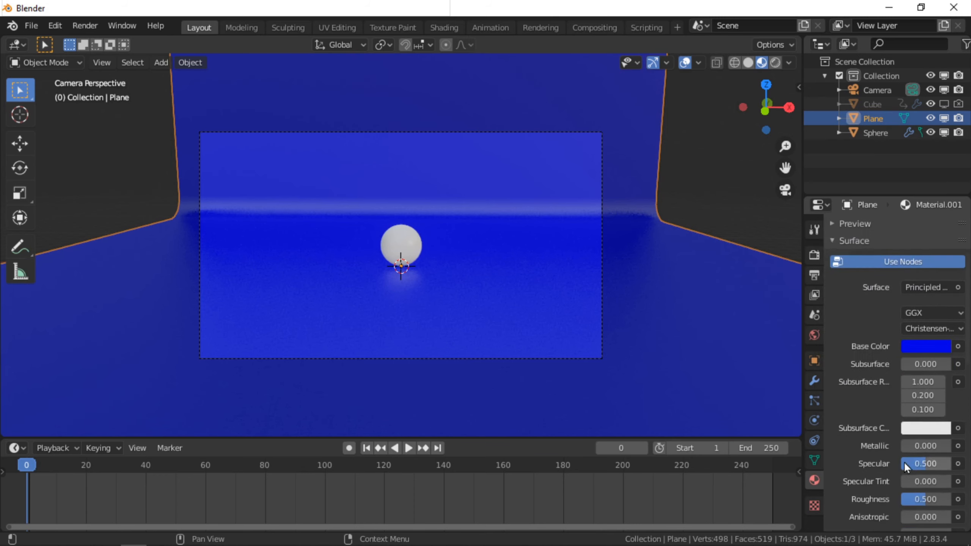
pyautogui.scroll(-2, 905, 461)
pyautogui.scroll(-2, 905, 462)
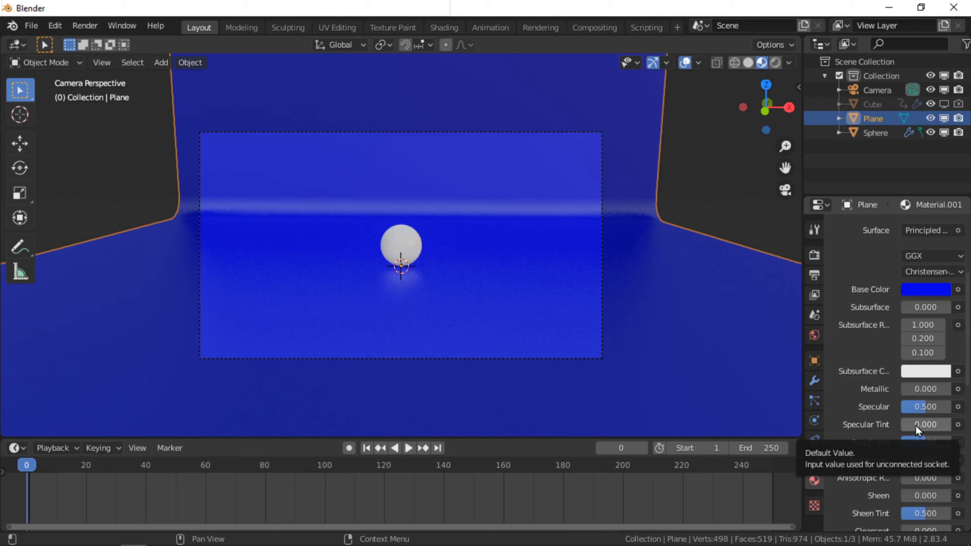
pyautogui.click(921, 443)
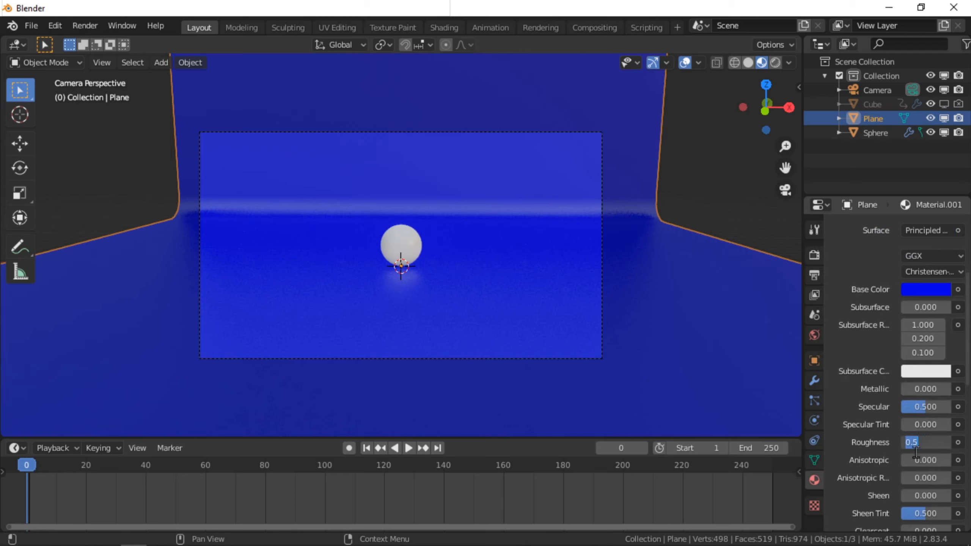
pyautogui.write('.05')
pyautogui.press('Return')
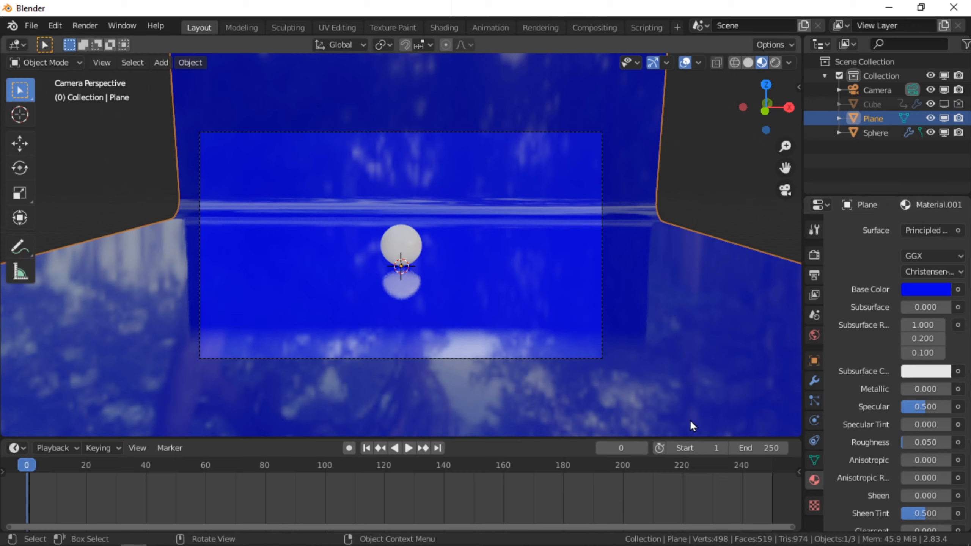
# Step: Add a new material to the sphere and set its base color to red with hue 0.983 and saturation 1.000
pyautogui.click(405, 251)
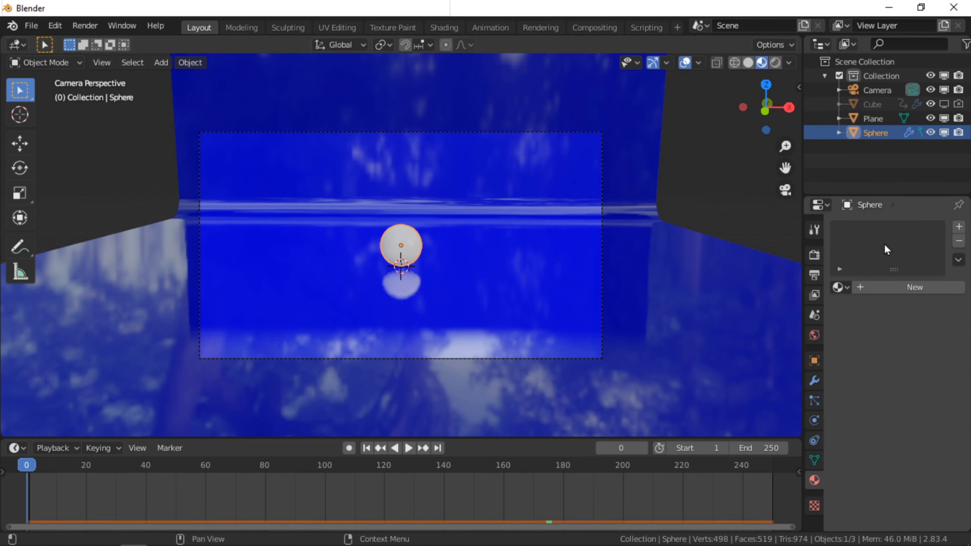
pyautogui.click(934, 286)
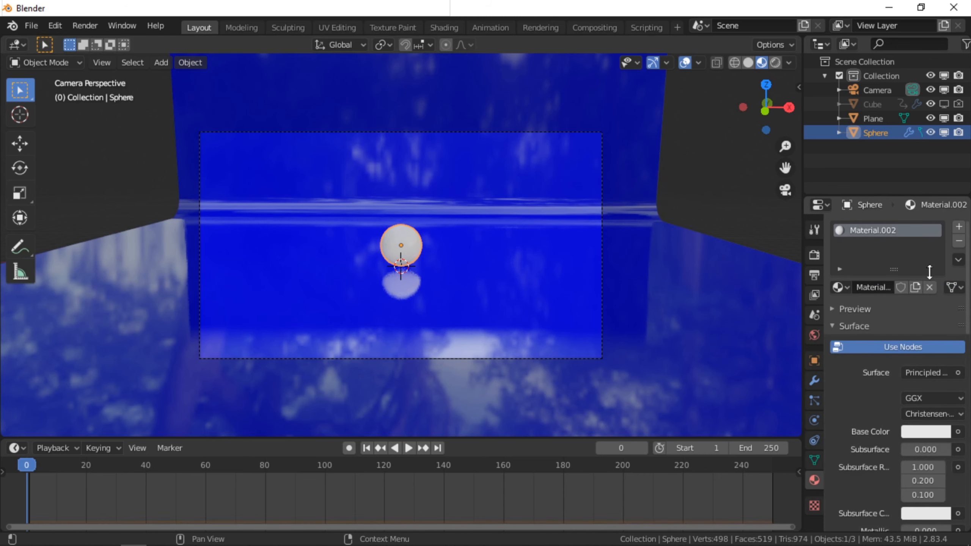
pyautogui.click(924, 425)
pyautogui.moveTo(885, 278); pyautogui.dragTo(881, 331)
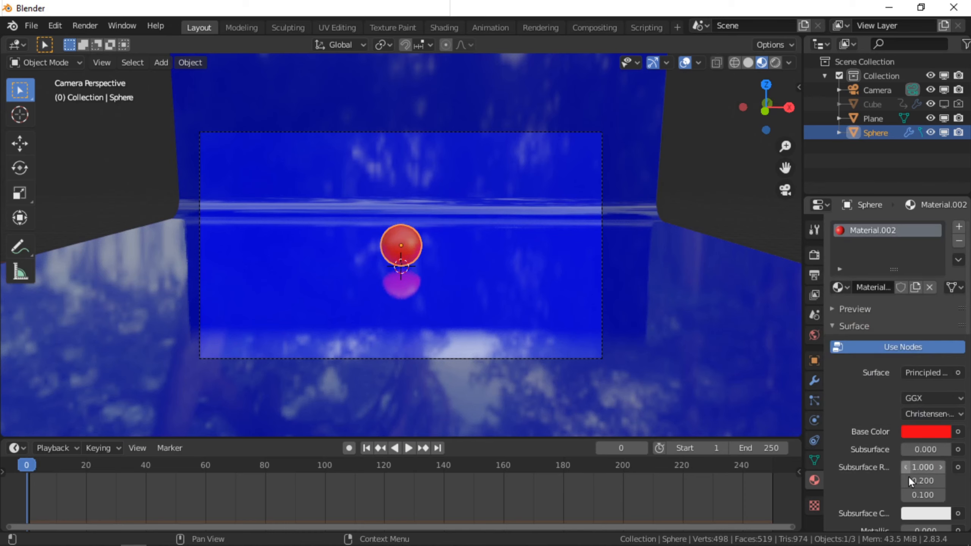
# Step: Set the red sphere material's transmission to 1.000 and its clearcoat to 0.6
pyautogui.scroll(-5, 913, 455)
pyautogui.scroll(-10, 913, 456)
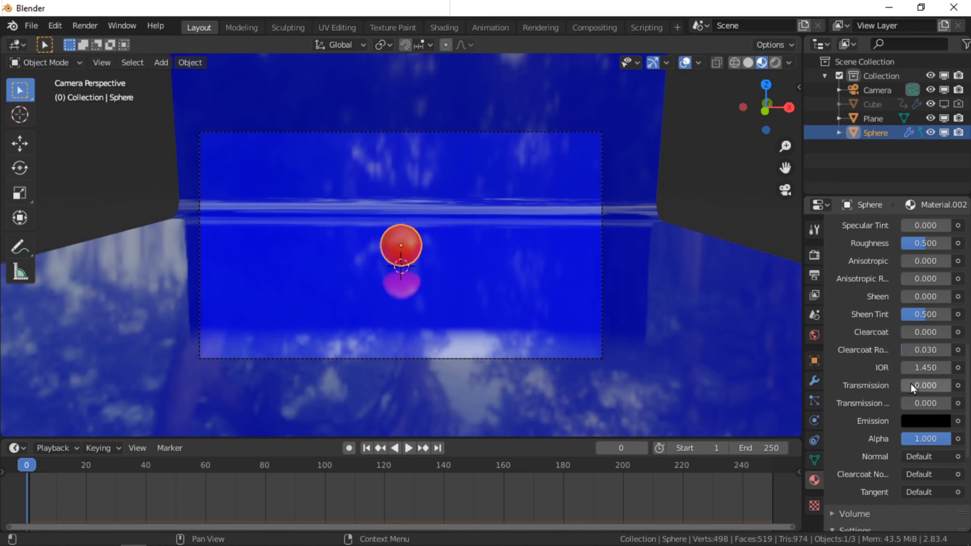
pyautogui.moveTo(910, 385); pyautogui.dragTo(943, 386)
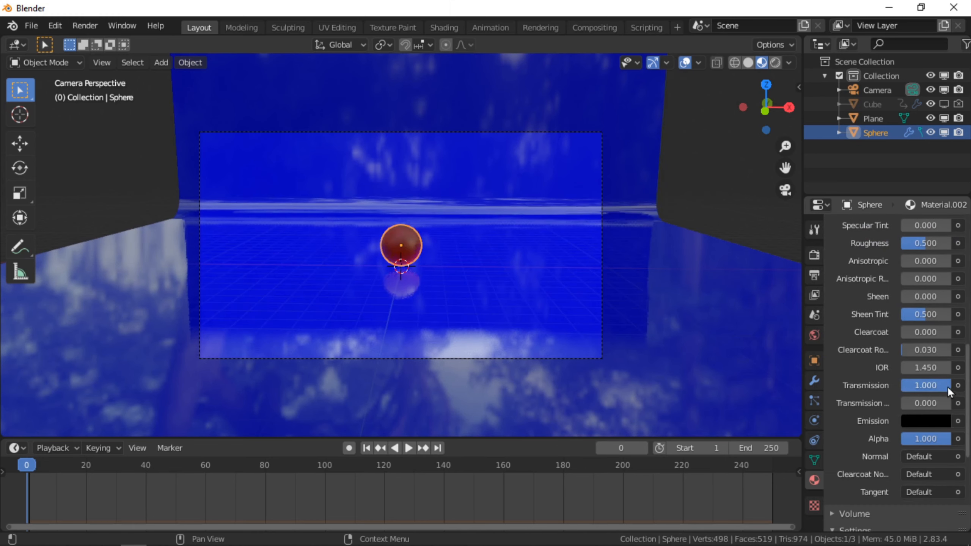
pyautogui.click(918, 326)
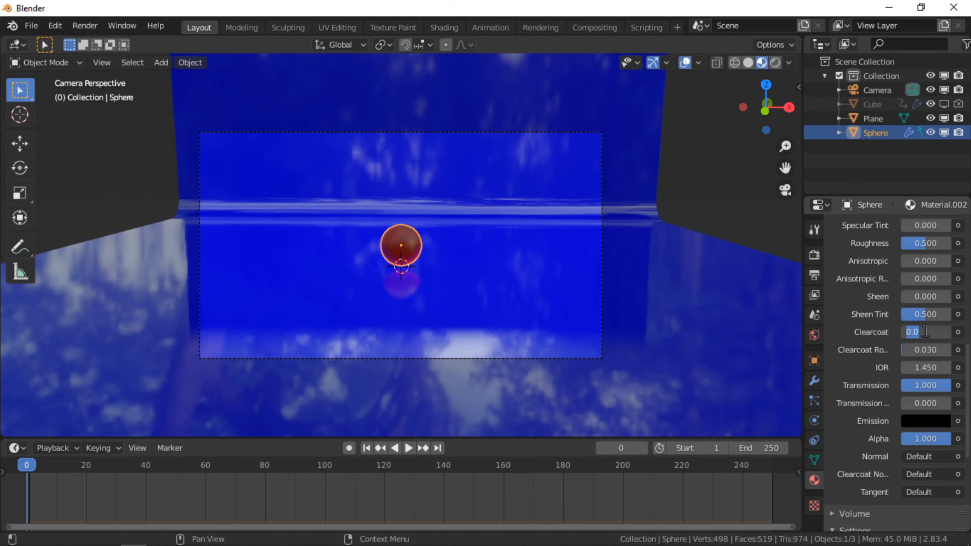
pyautogui.write('.6')
pyautogui.press('Return')
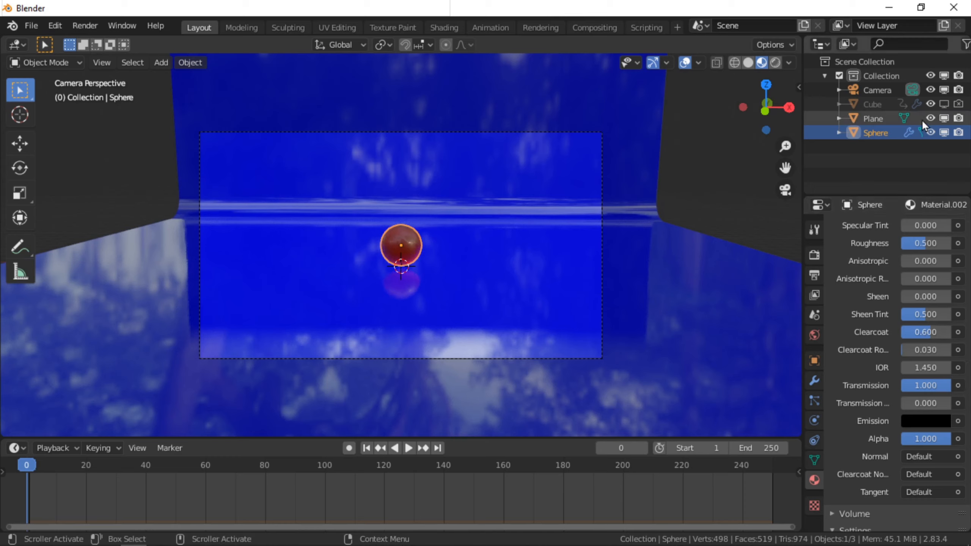
# Step: Enable the Cube in the viewport and duplicate it together with the sphere along positive global X, within the camera frame
pyautogui.click(944, 104)
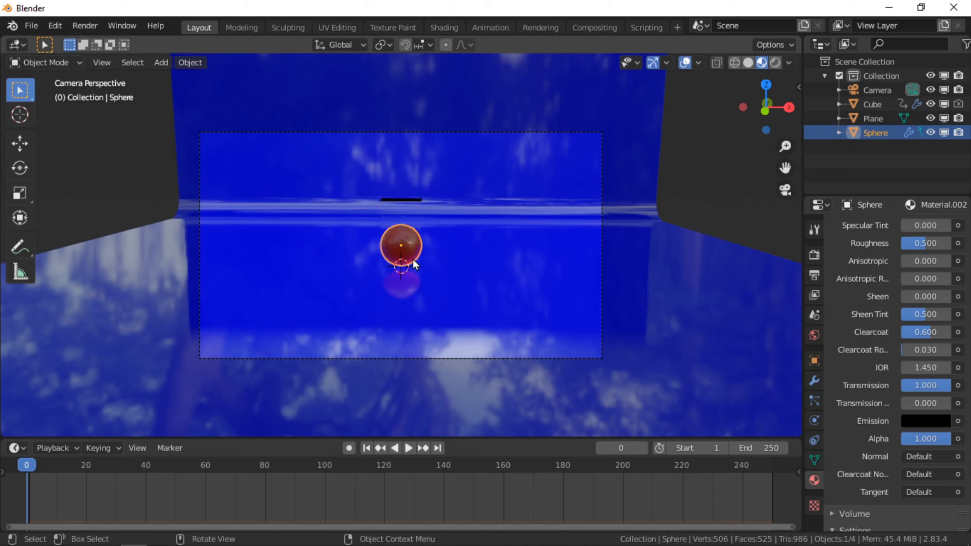
pyautogui.keyDown('shift'); pyautogui.click(417, 197); pyautogui.keyUp('shift')
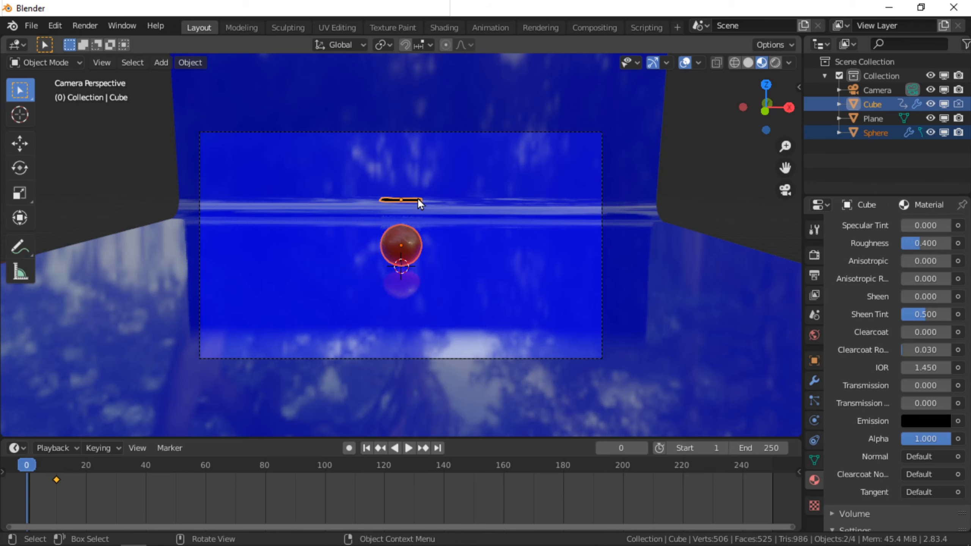
pyautogui.hotkey('shift', 'd')
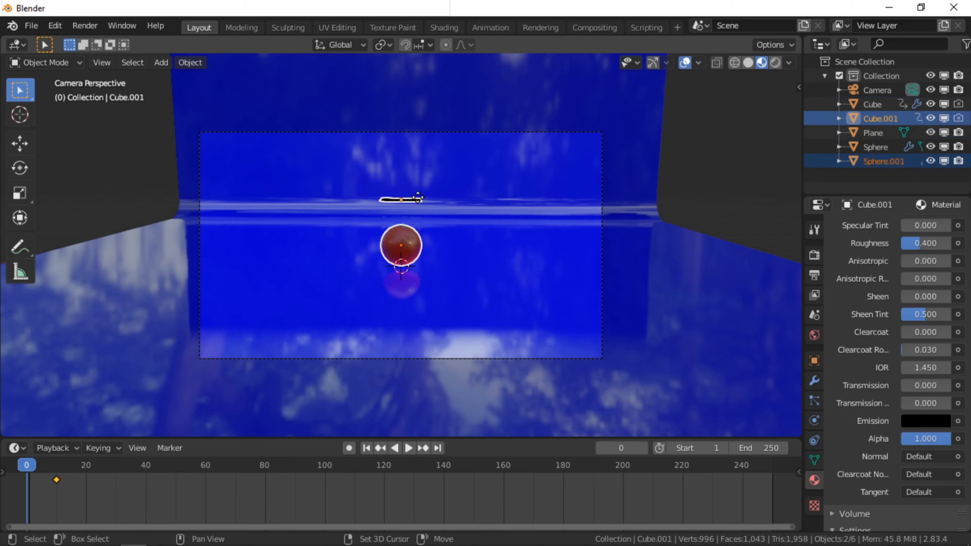
pyautogui.press('x')
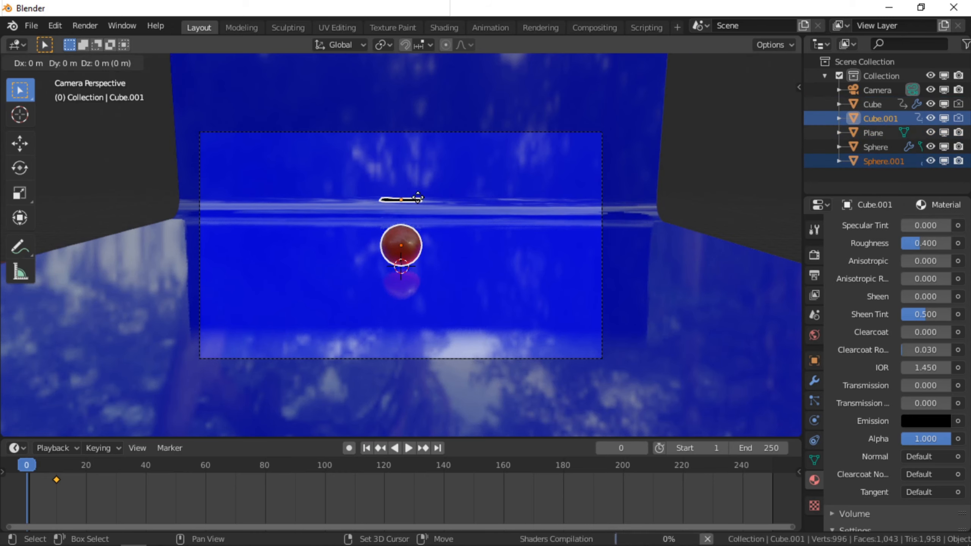
pyautogui.click(534, 208)
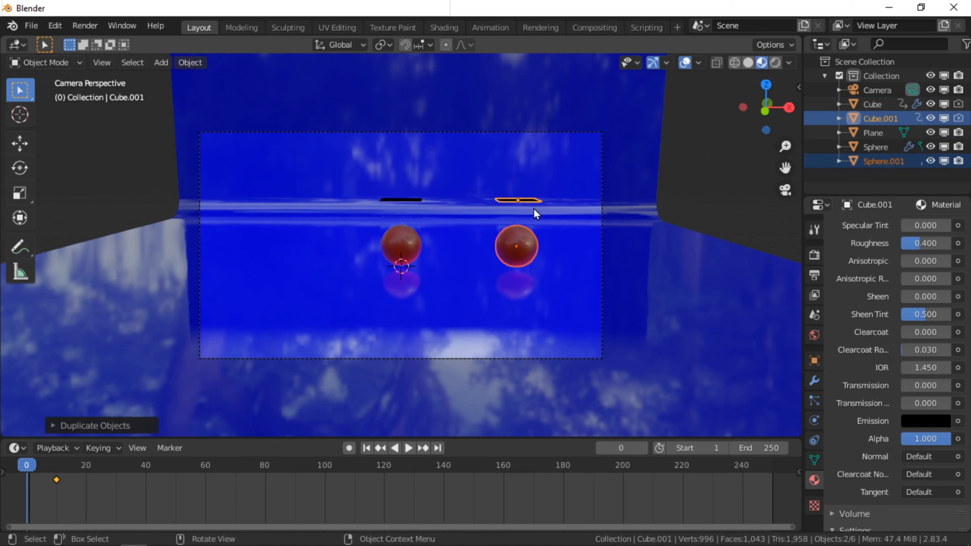
# Step: Copy the duplicate sphere's red material and paste it into a new material in a second slot on that sphere
pyautogui.click(516, 239)
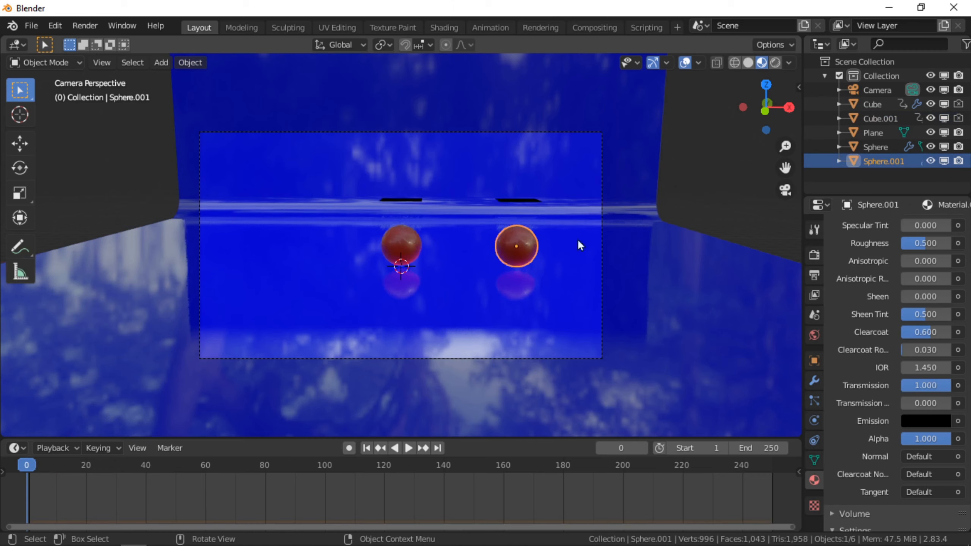
pyautogui.scroll(5, 885, 231)
pyautogui.scroll(10, 887, 226)
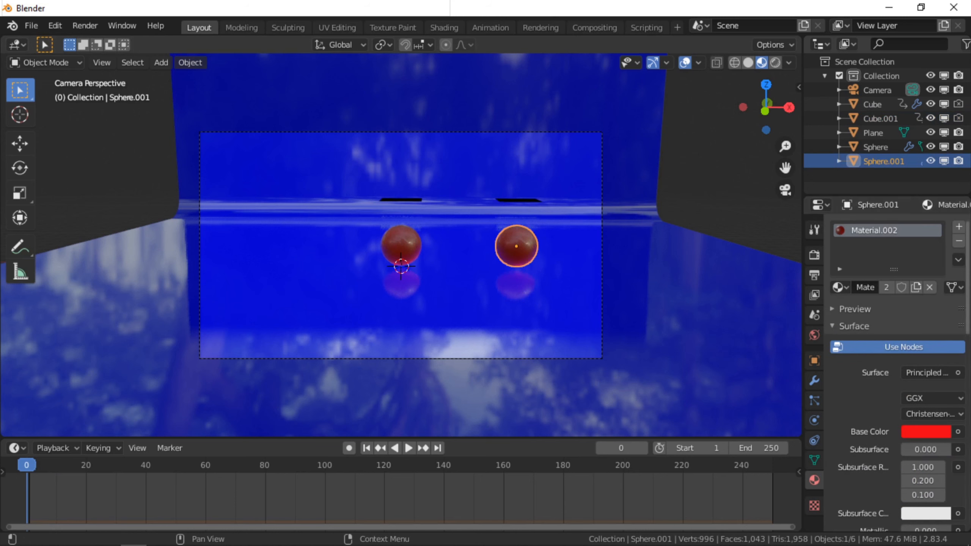
pyautogui.click(958, 260)
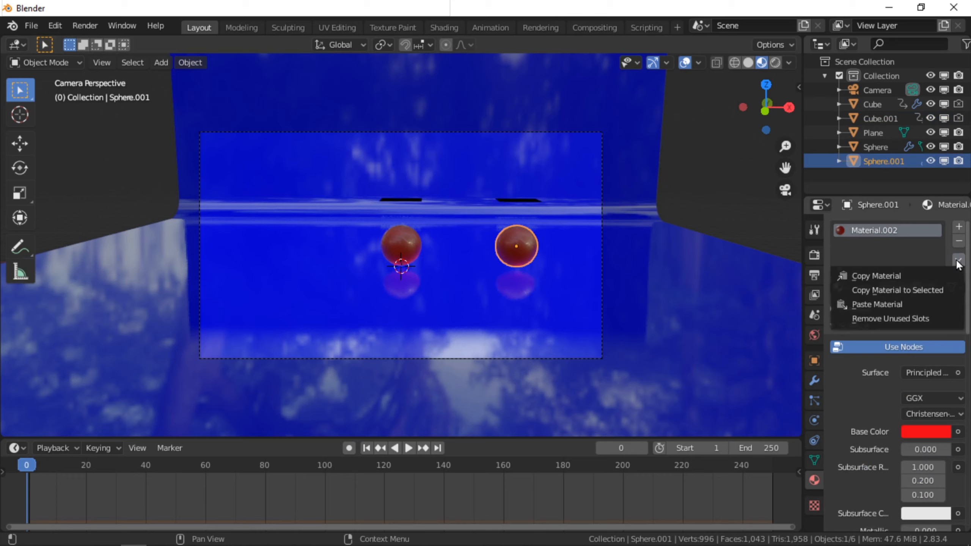
pyautogui.click(916, 285)
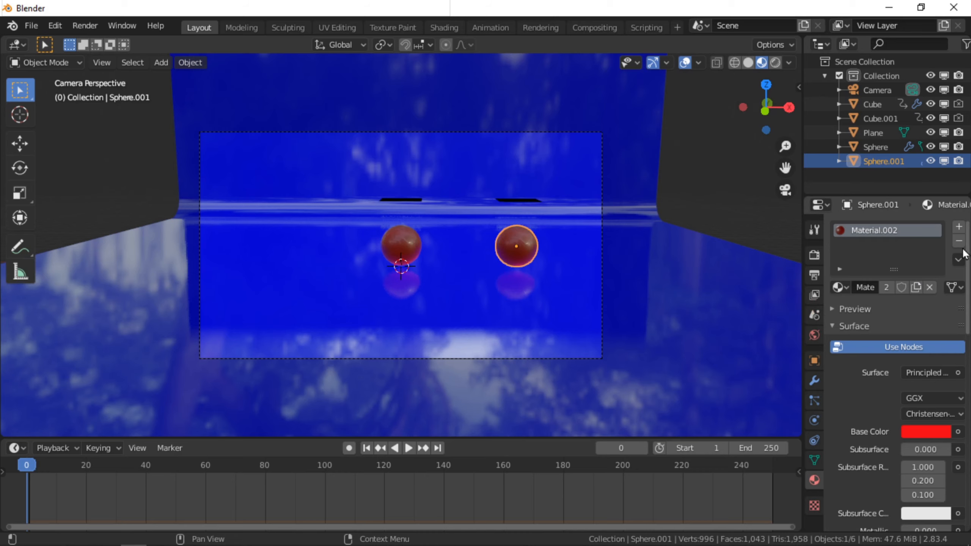
pyautogui.click(960, 228)
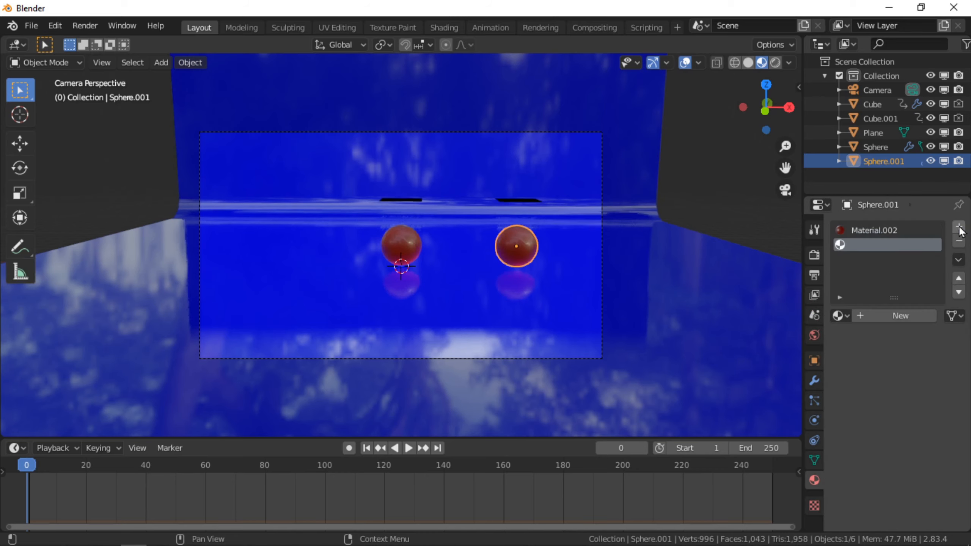
pyautogui.click(903, 317)
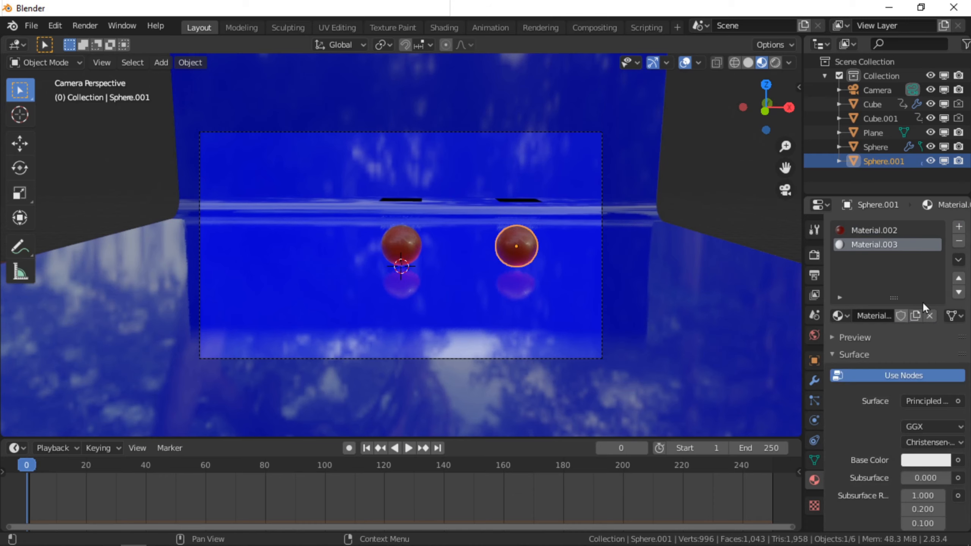
pyautogui.click(958, 261)
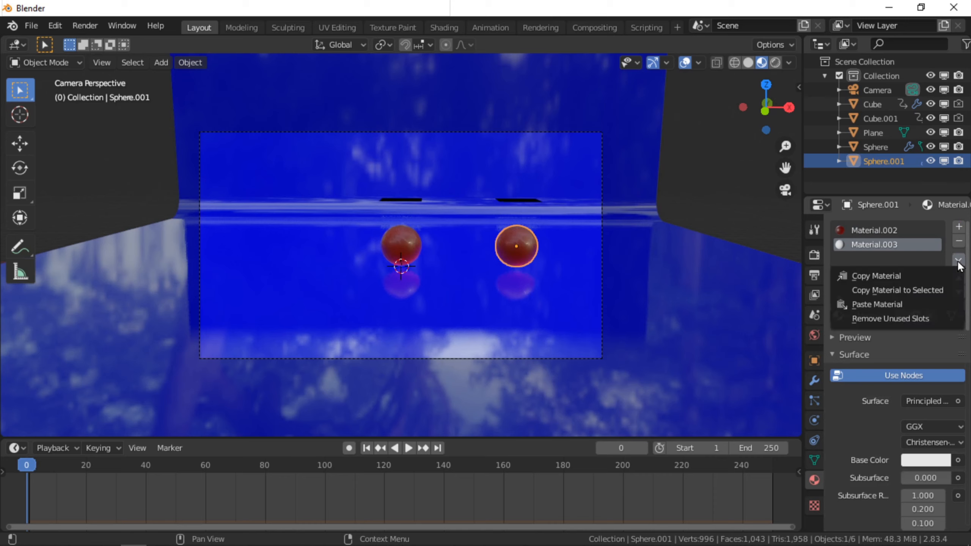
pyautogui.click(917, 299)
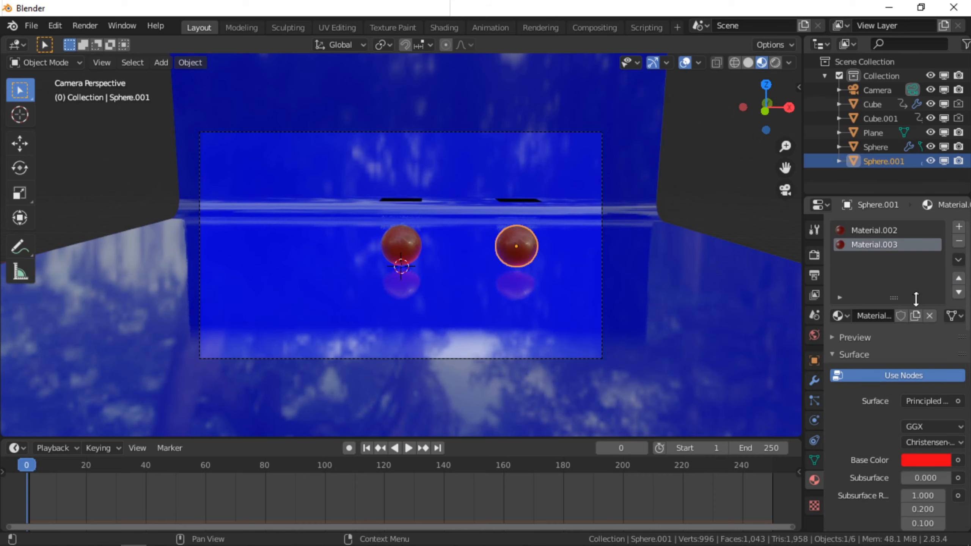
# Step: Change the base color of Material.003 to green and remove the Material.002 slot from the duplicate sphere
pyautogui.click(924, 459)
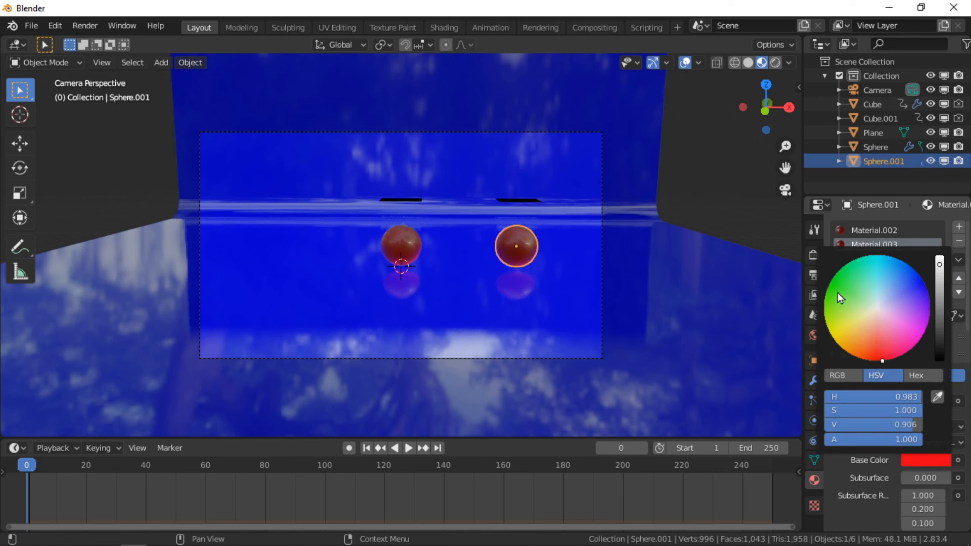
pyautogui.moveTo(838, 293); pyautogui.dragTo(833, 290)
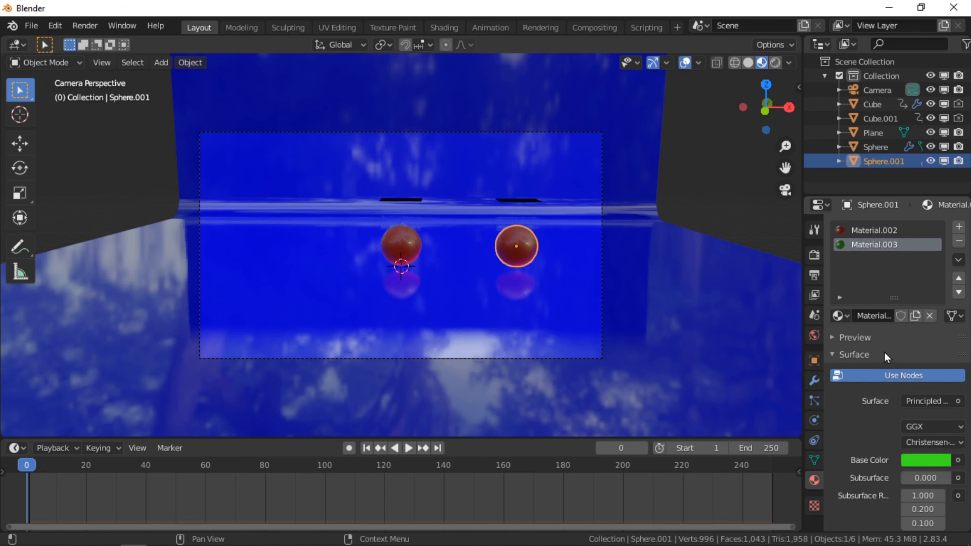
pyautogui.click(869, 228)
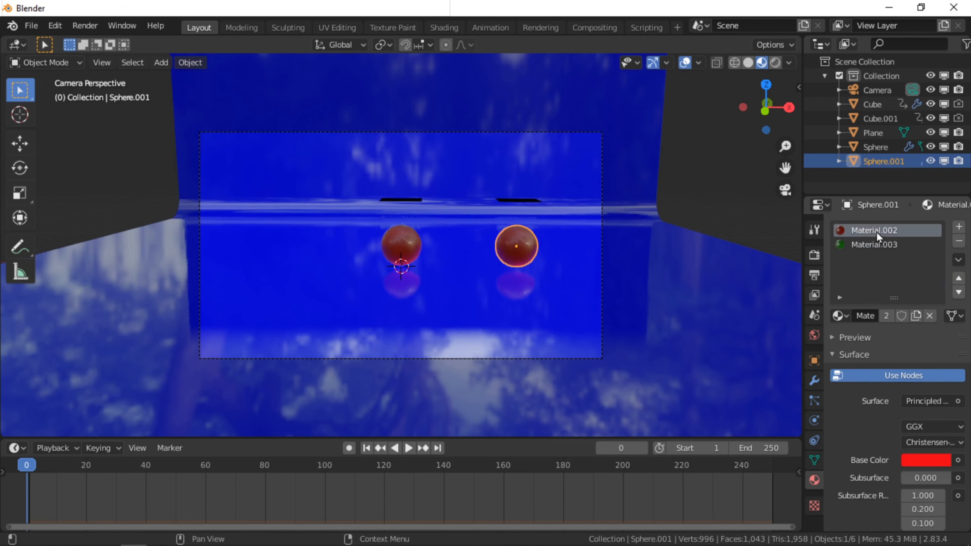
pyautogui.click(959, 242)
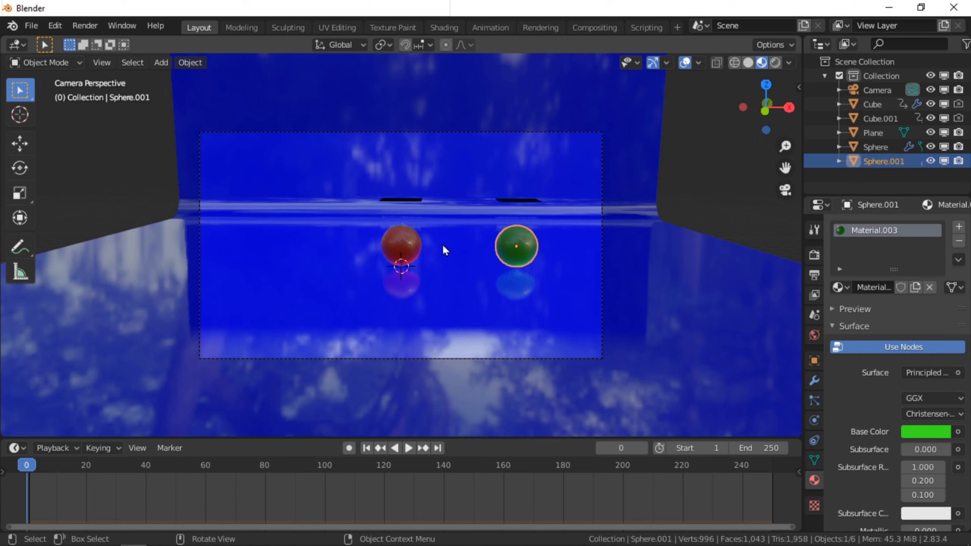
# Step: Duplicate the green sphere and the cube above it about 12.3 m along negative global X, past the red sphere
pyautogui.keyDown('shift'); pyautogui.click(529, 196); pyautogui.keyUp('shift')
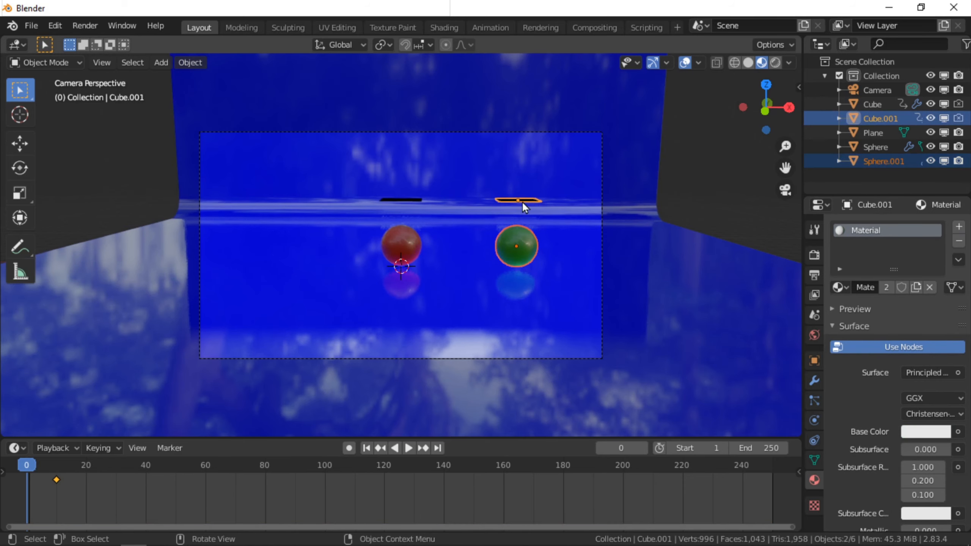
pyautogui.hotkey('shift', 'd')
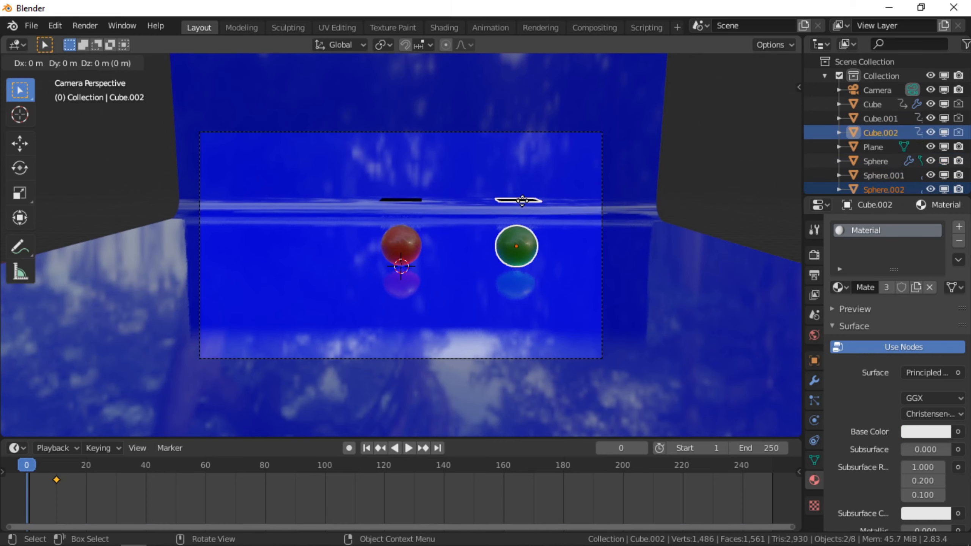
pyautogui.press('x')
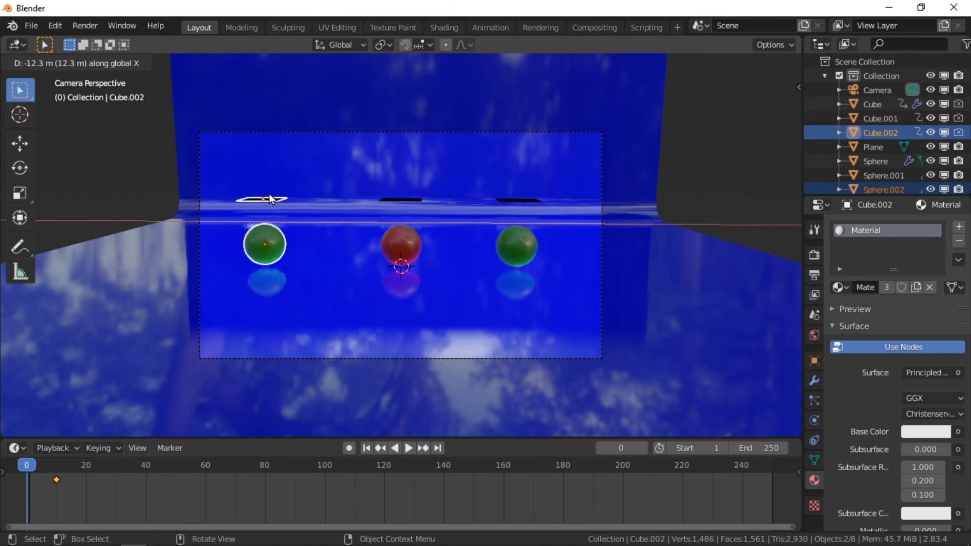
pyautogui.click(270, 192)
# Step: Add a second slot with a new material to the newest green sphere and paste the copied red material into it
pyautogui.click(267, 247)
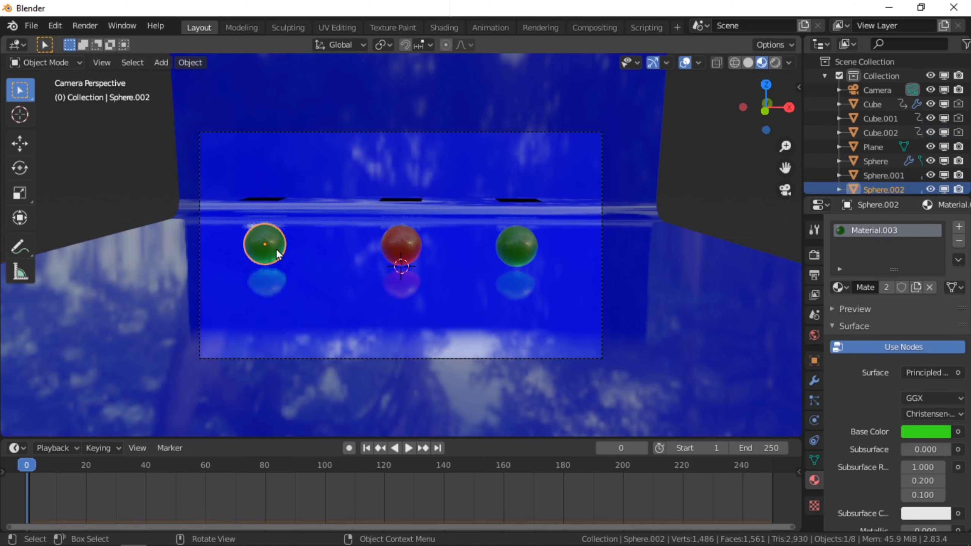
pyautogui.click(959, 226)
pyautogui.click(880, 317)
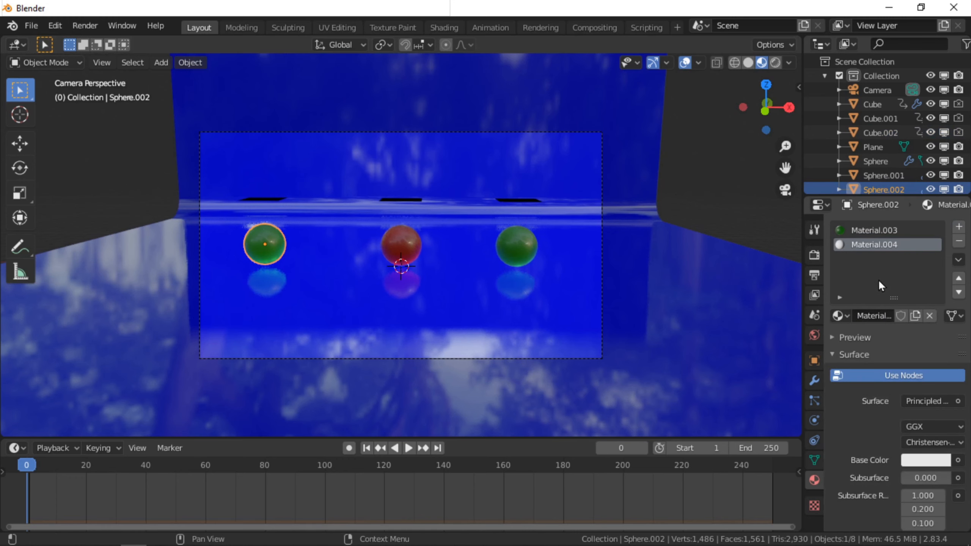
pyautogui.click(959, 261)
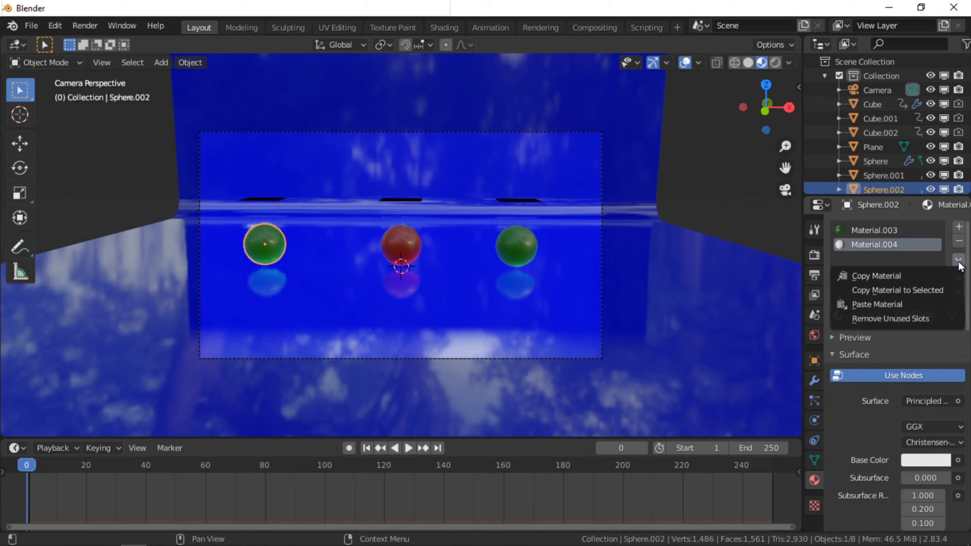
pyautogui.click(897, 304)
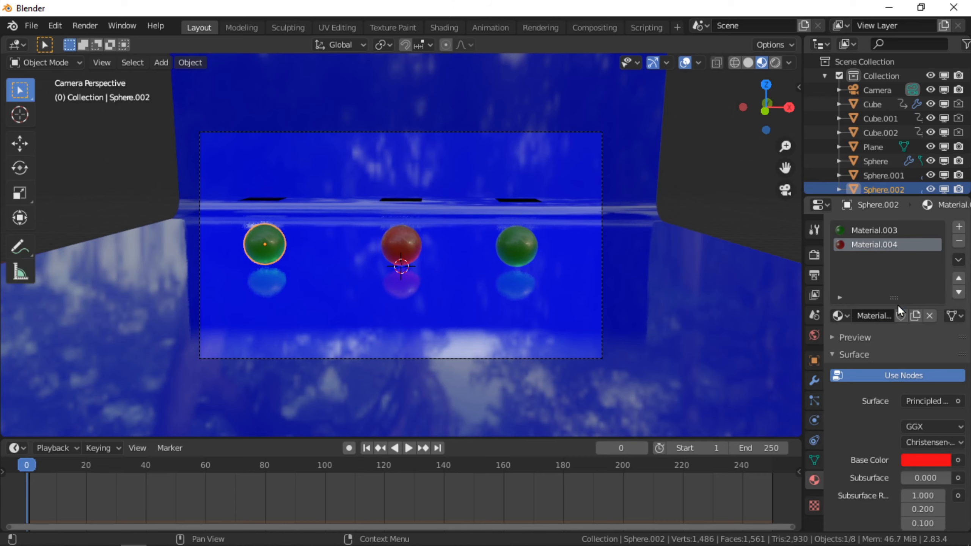
# Step: Change the base color of Material.004 to yellow and remove the green Material.003 slot from the newest sphere
pyautogui.click(921, 461)
pyautogui.click(848, 329)
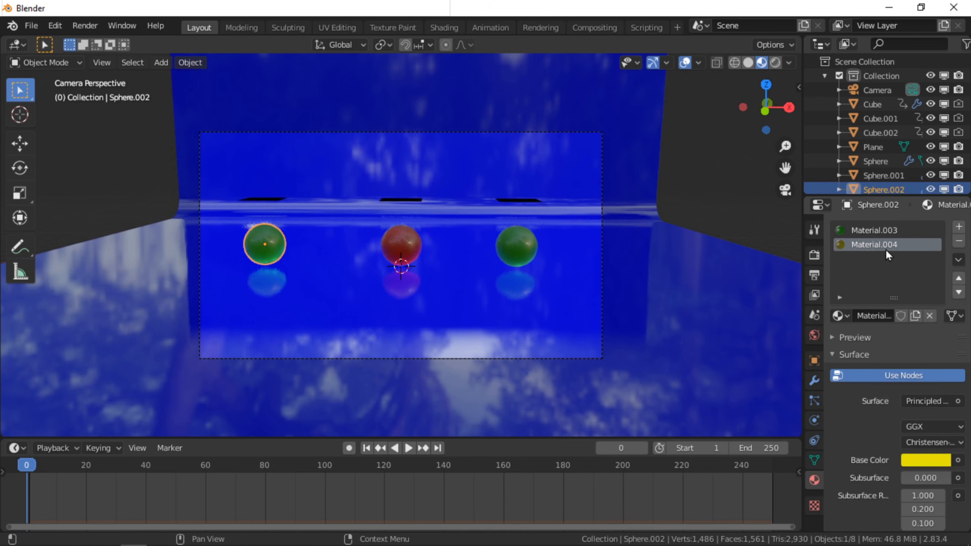
pyautogui.click(881, 230)
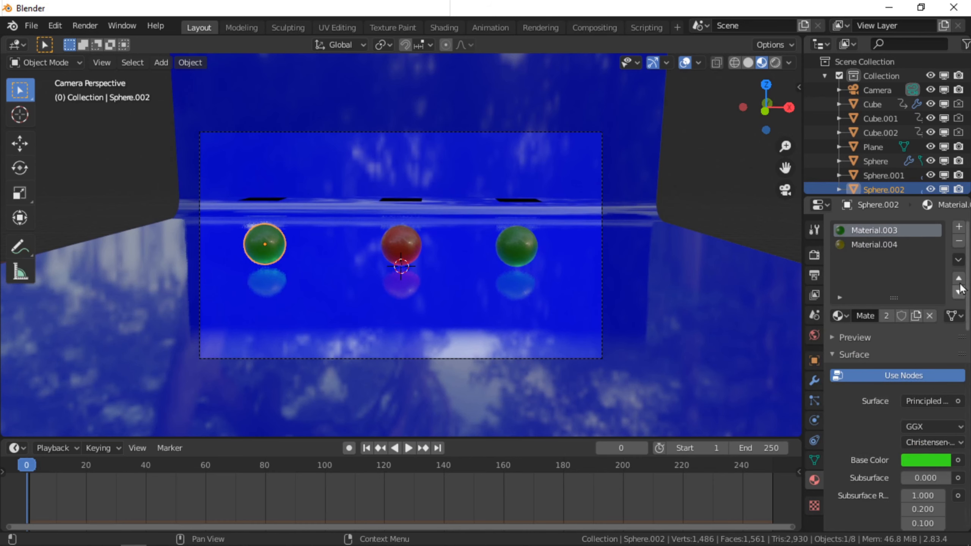
pyautogui.click(960, 241)
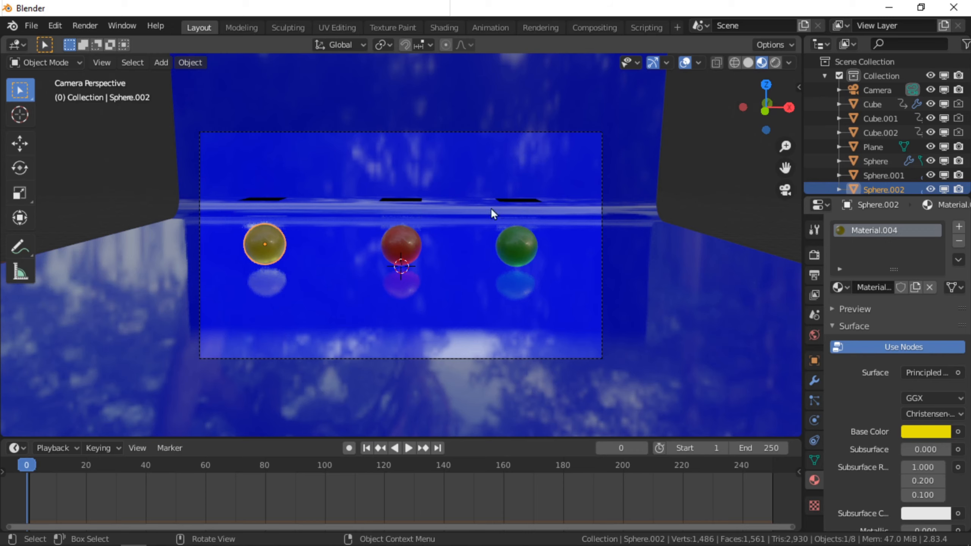
# Step: Lower the cube above the yellow sphere slightly along global Z
pyautogui.click(261, 195)
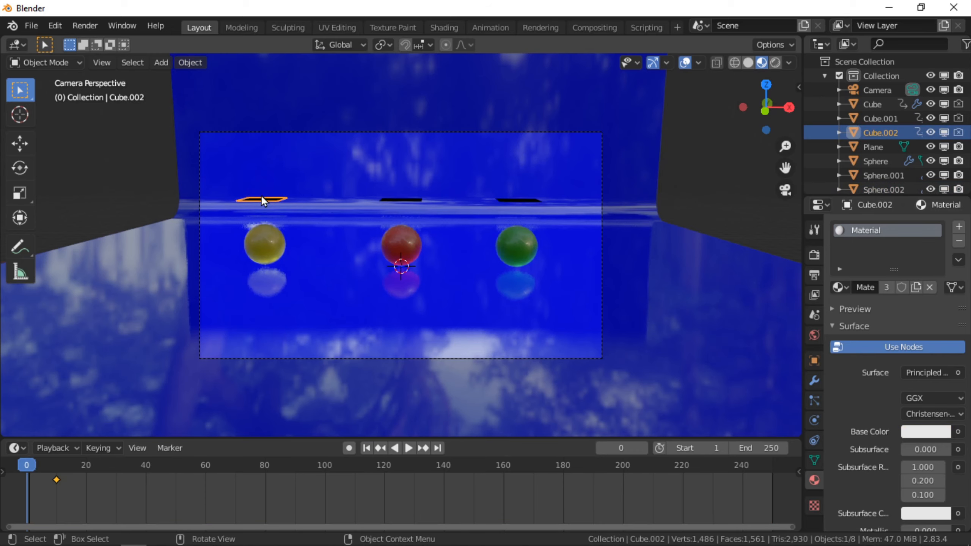
pyautogui.press('g')
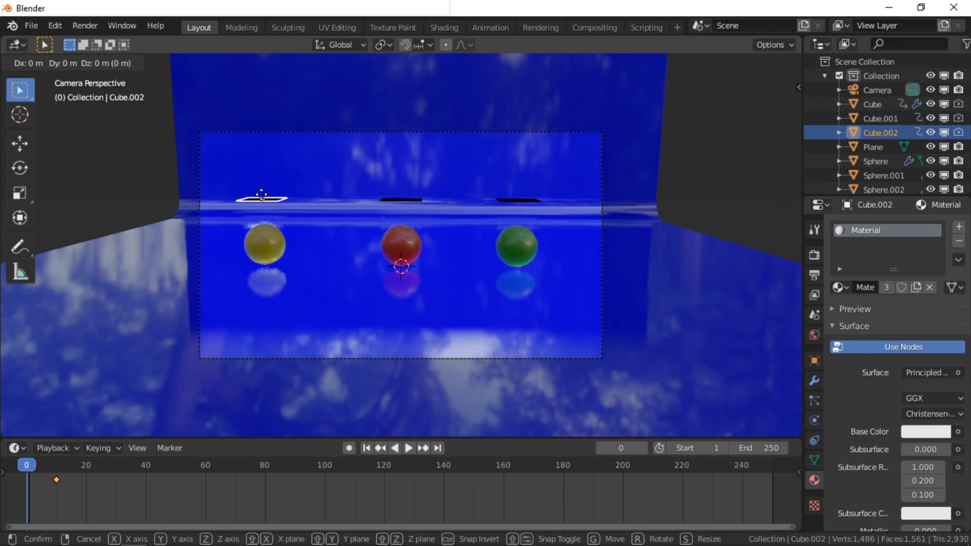
pyautogui.press('z')
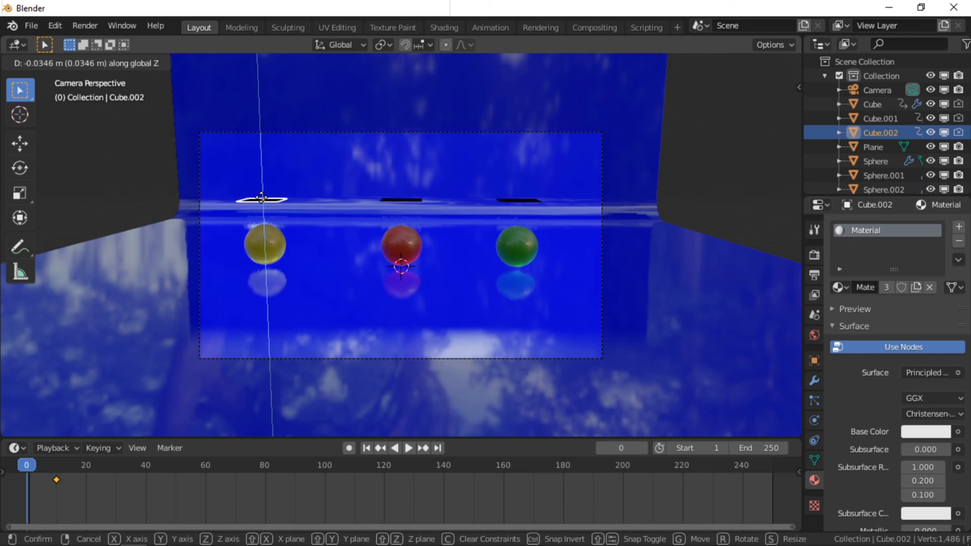
pyautogui.click(263, 206)
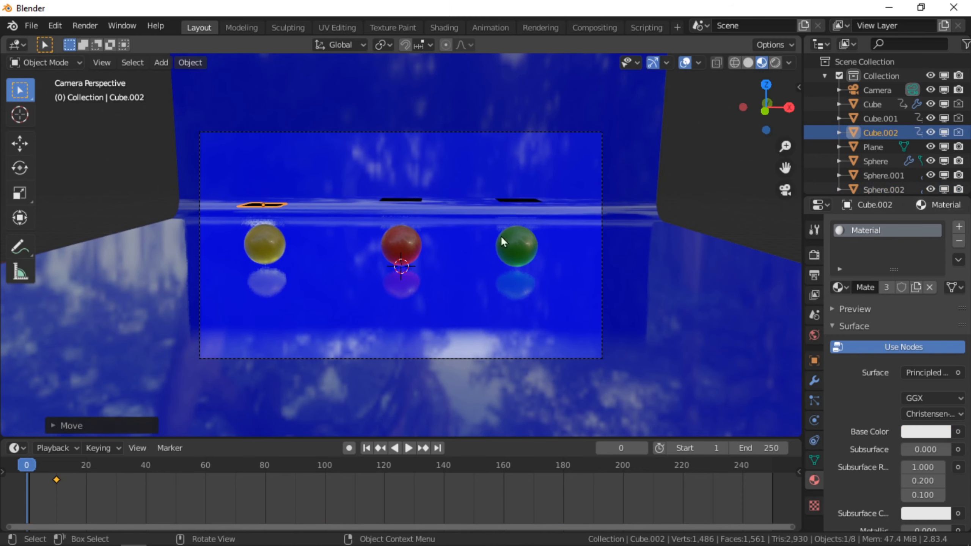
# Step: Lower the cube above the green sphere slightly along global Z, close to the height of the yellow sphere's cube
pyautogui.click(534, 199)
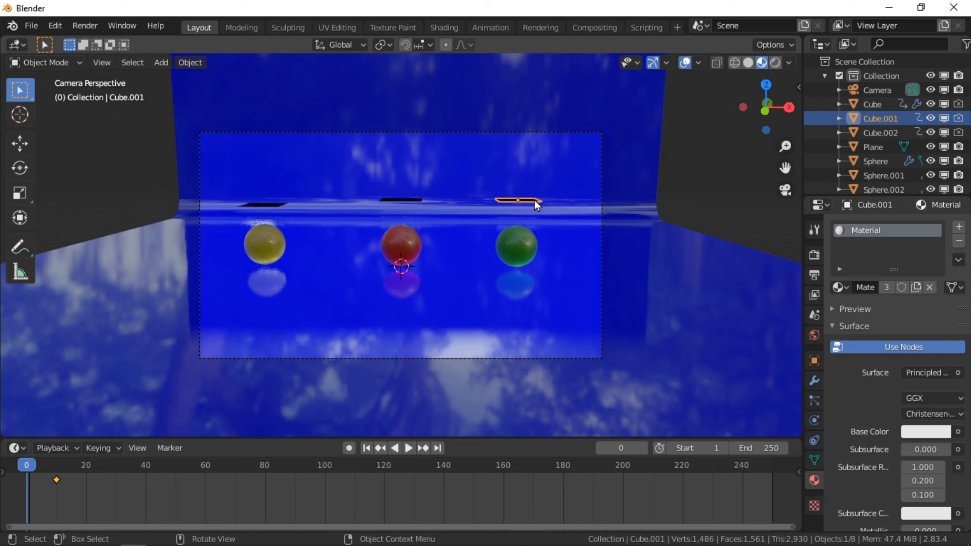
pyautogui.press('g')
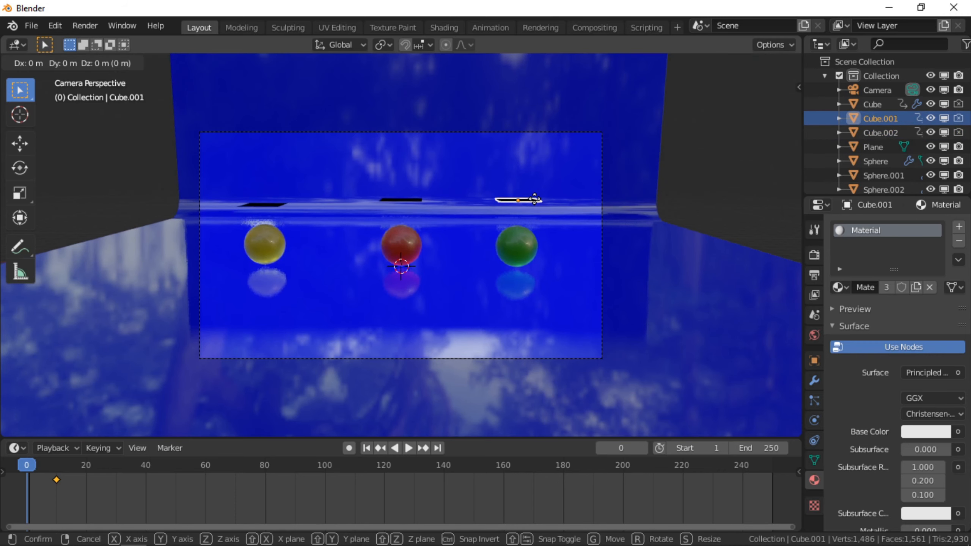
pyautogui.press('z')
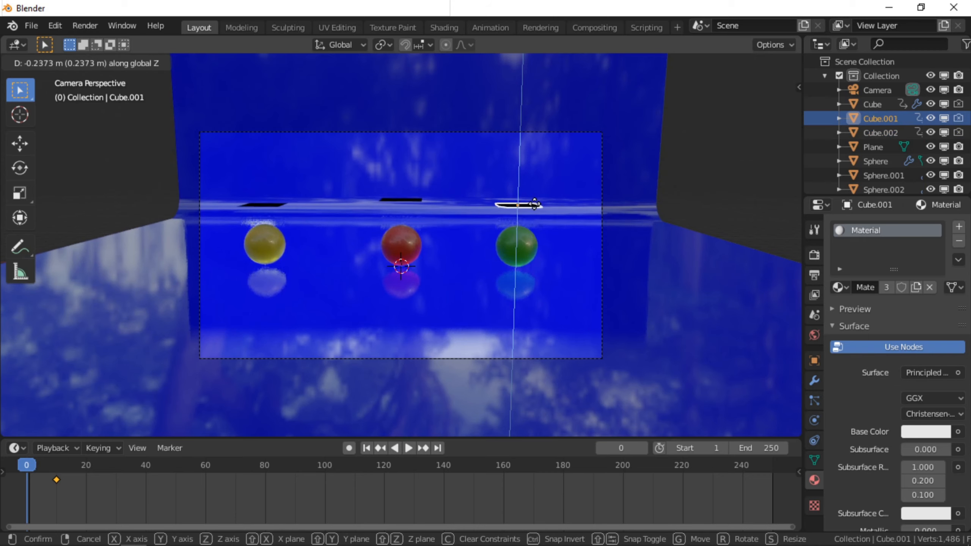
pyautogui.click(535, 210)
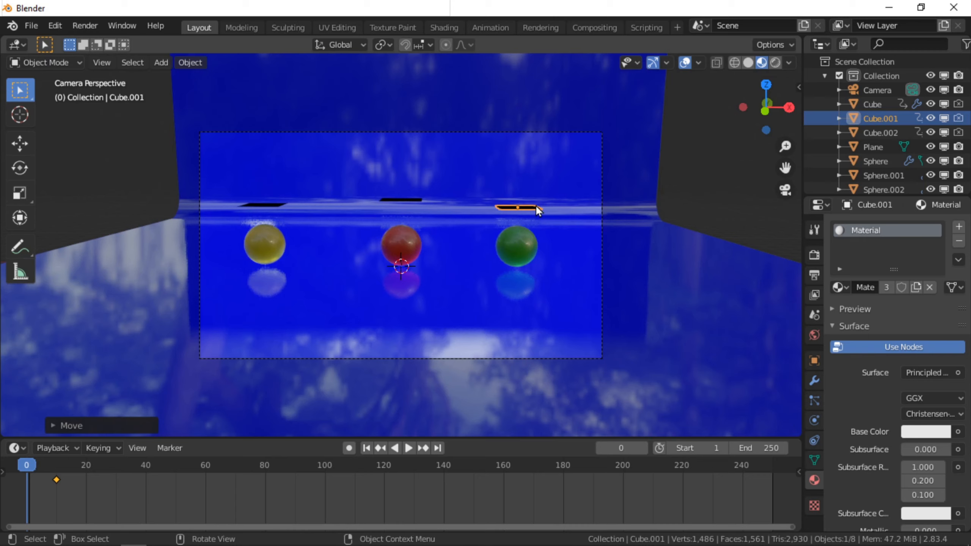
pyautogui.click(29, 29)
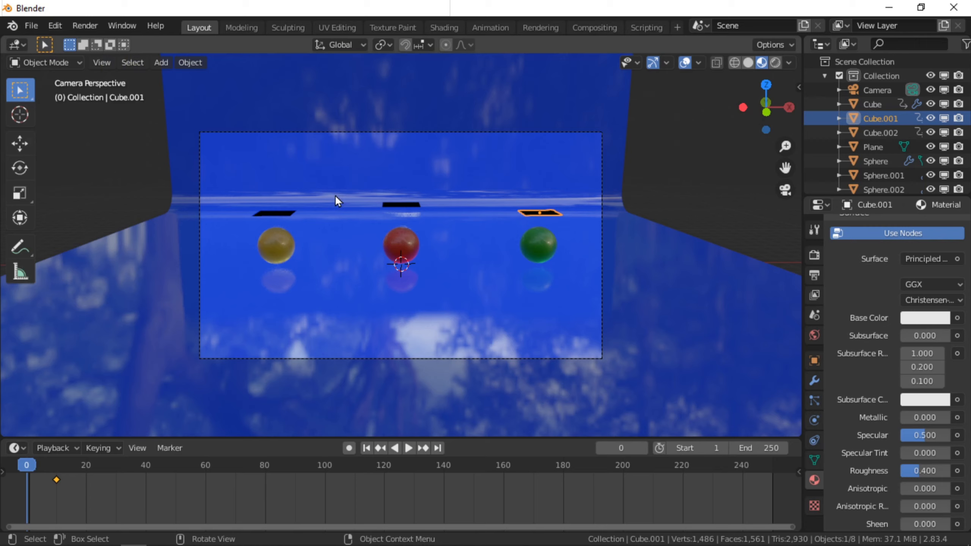
# Step: Play the animation in solid viewport shading so the simulation gets cached, and return the timeline to frame 0
pyautogui.click(747, 63)
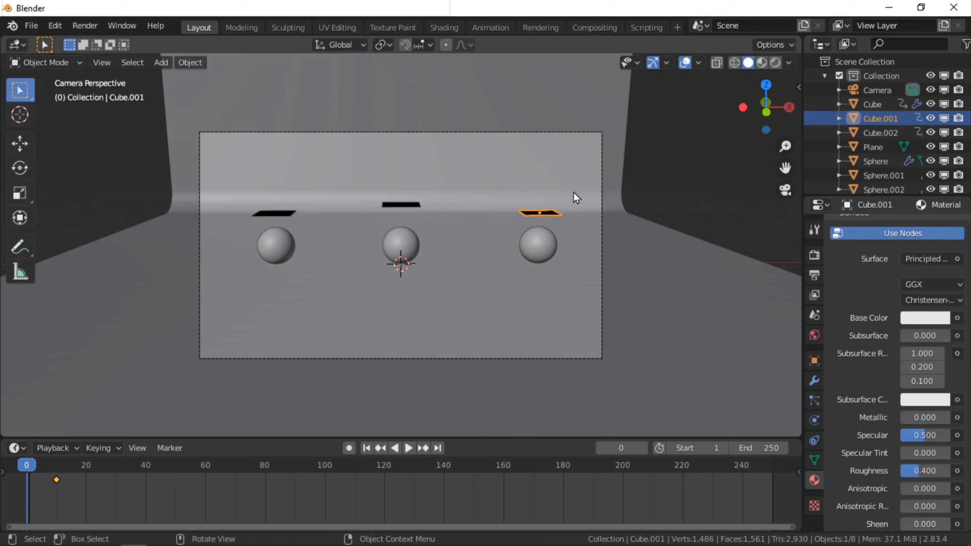
pyautogui.press('space')
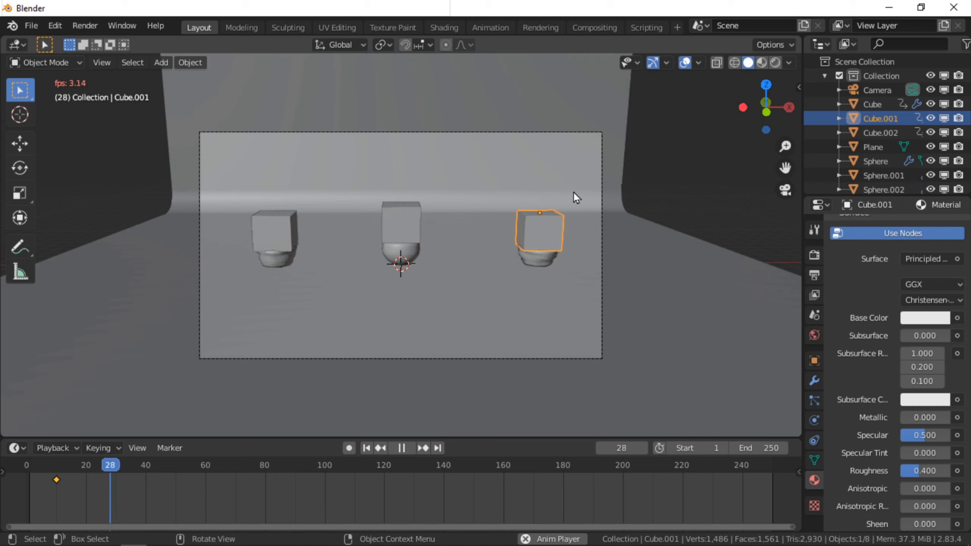
pyautogui.scroll(5, 847, 376)
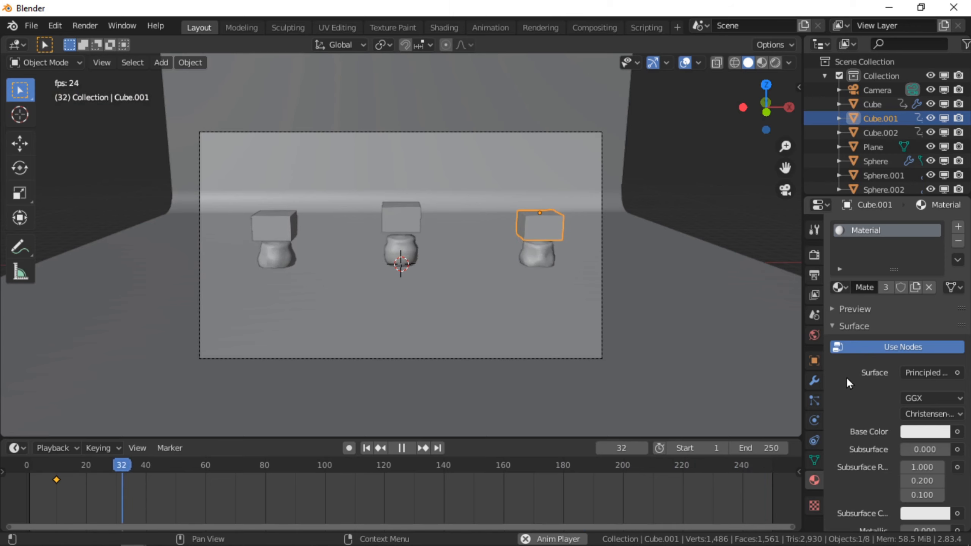
pyautogui.press('space')
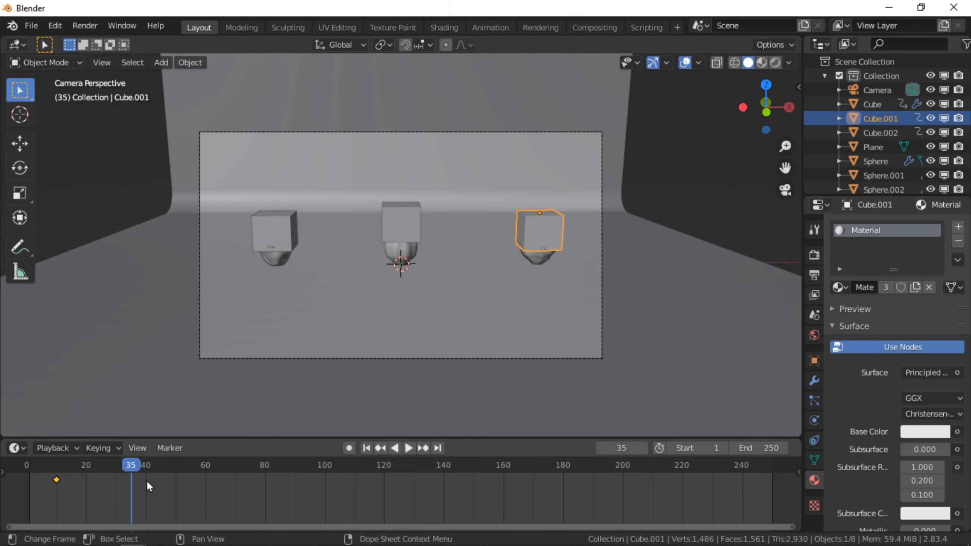
pyautogui.moveTo(132, 471); pyautogui.dragTo(26, 470)
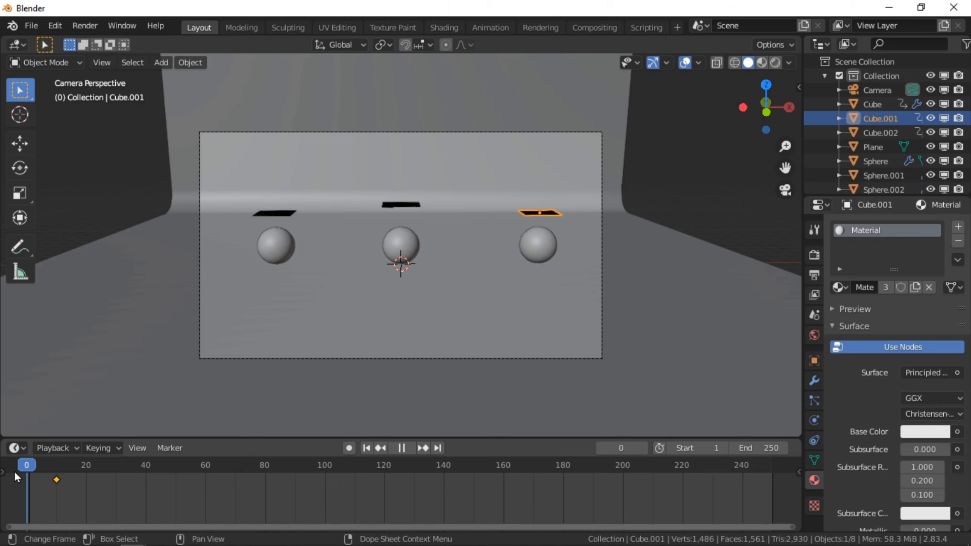
# Step: Select all three spheres and bake their soft body simulation over frames 1 to 250
pyautogui.click(278, 255)
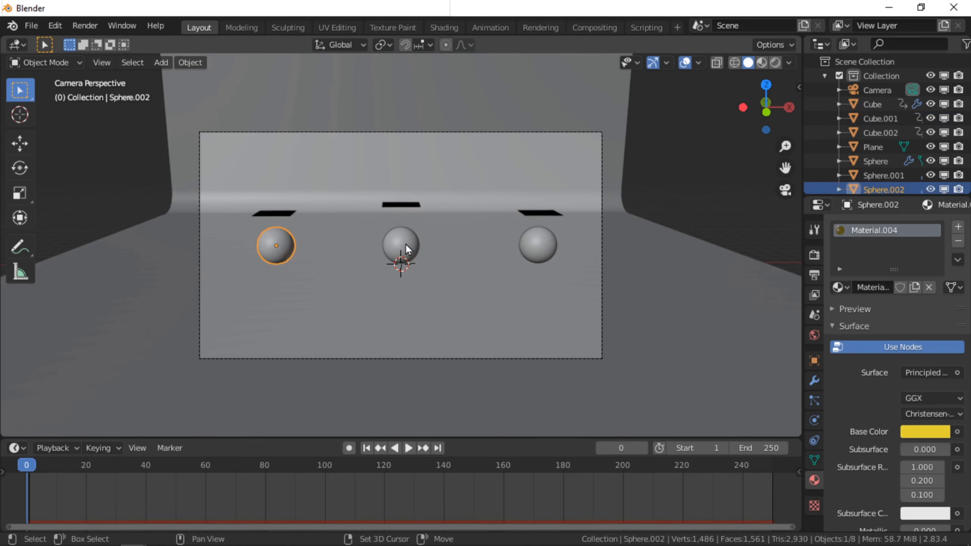
pyautogui.keyDown('shift'); pyautogui.click(407, 244); pyautogui.keyUp('shift')
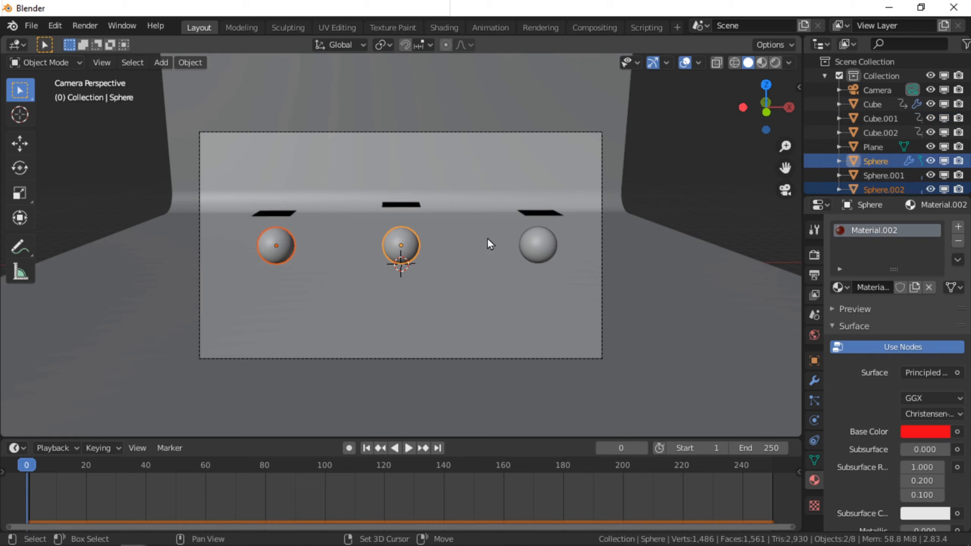
pyautogui.keyDown('shift'); pyautogui.click(537, 250); pyautogui.keyUp('shift')
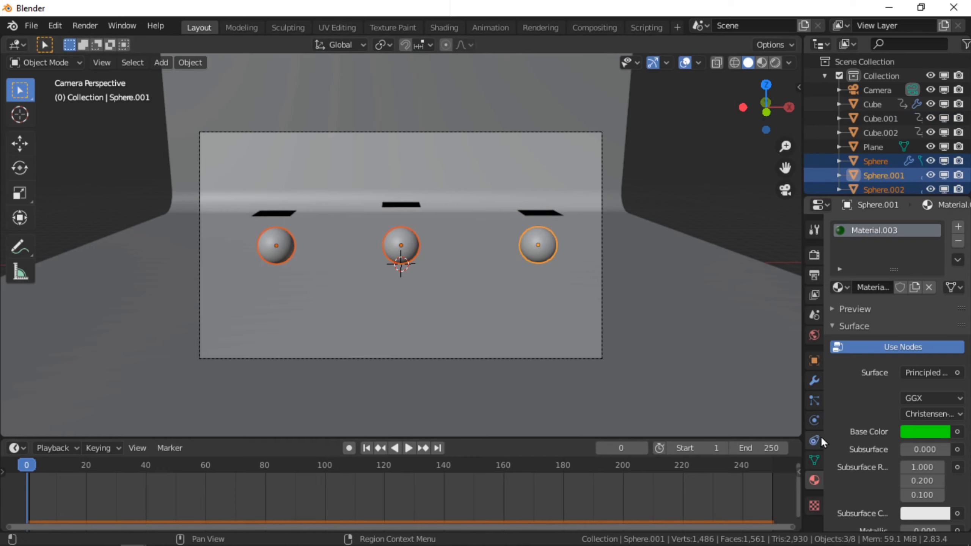
pyautogui.click(814, 419)
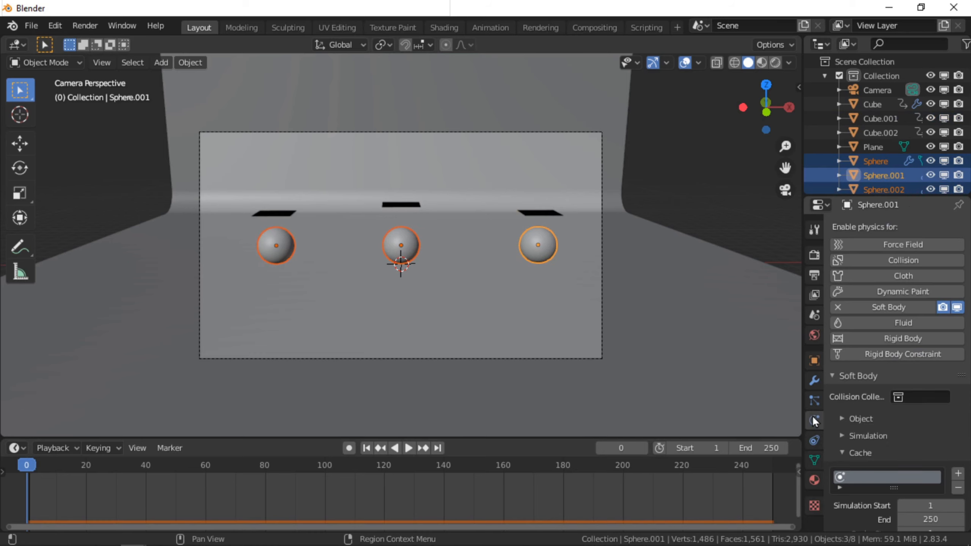
pyautogui.scroll(-3, 847, 461)
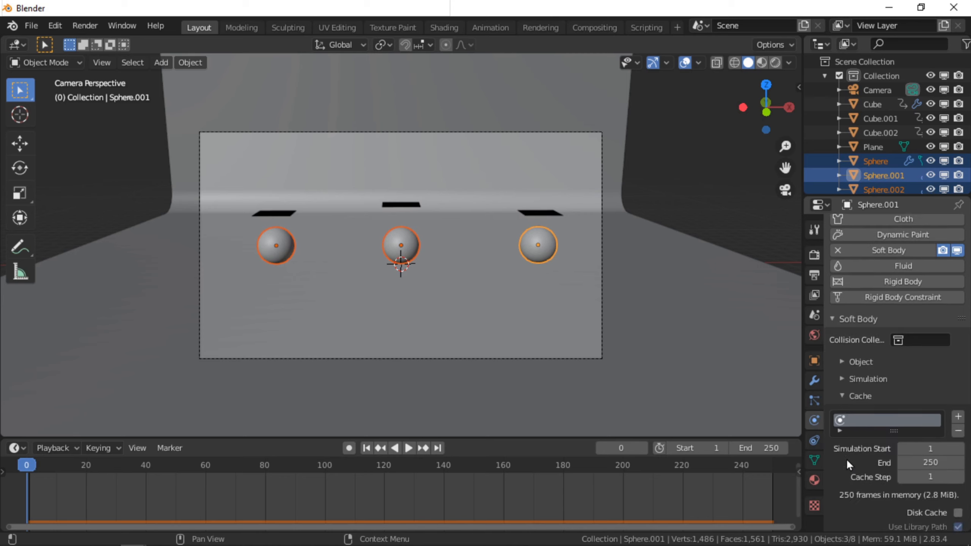
pyautogui.scroll(-3, 847, 465)
pyautogui.scroll(-3, 855, 460)
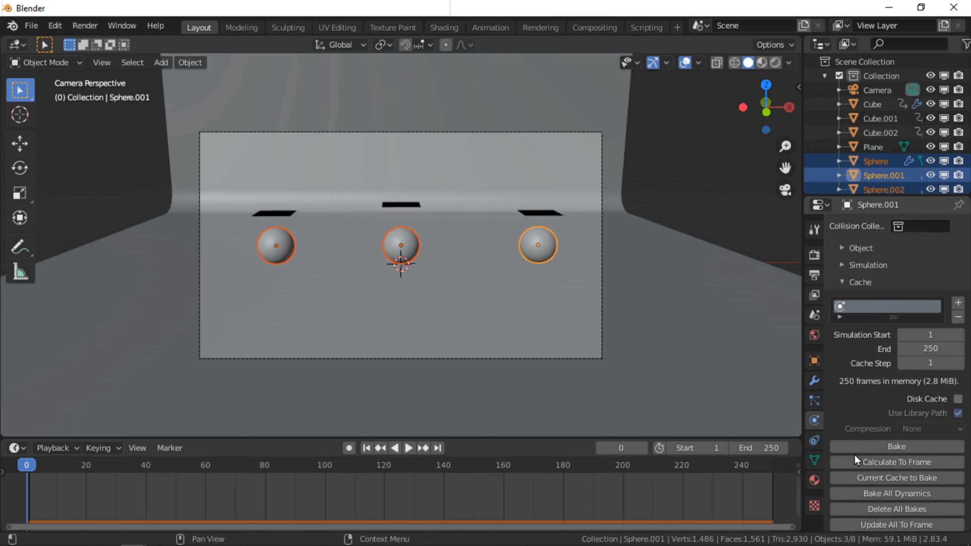
pyautogui.scroll(-3, 855, 454)
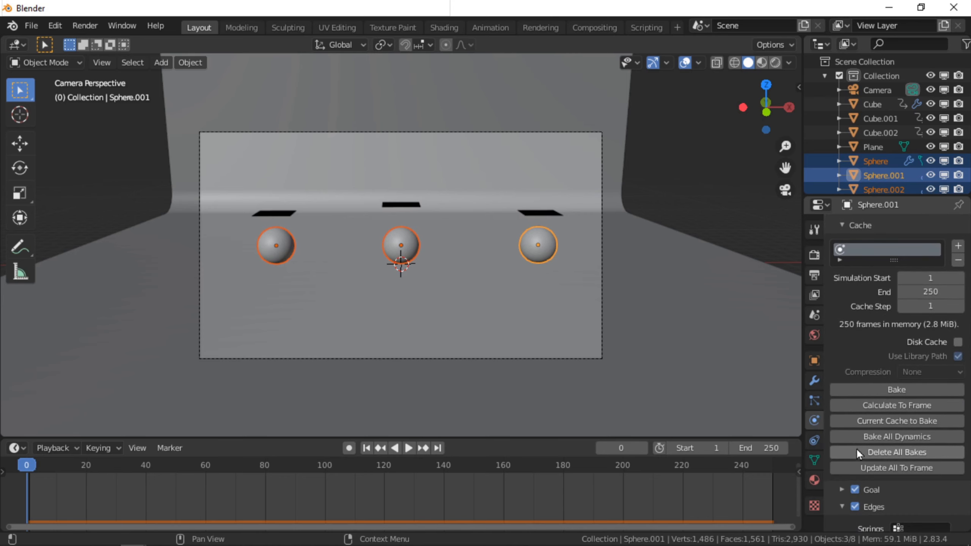
pyautogui.click(865, 419)
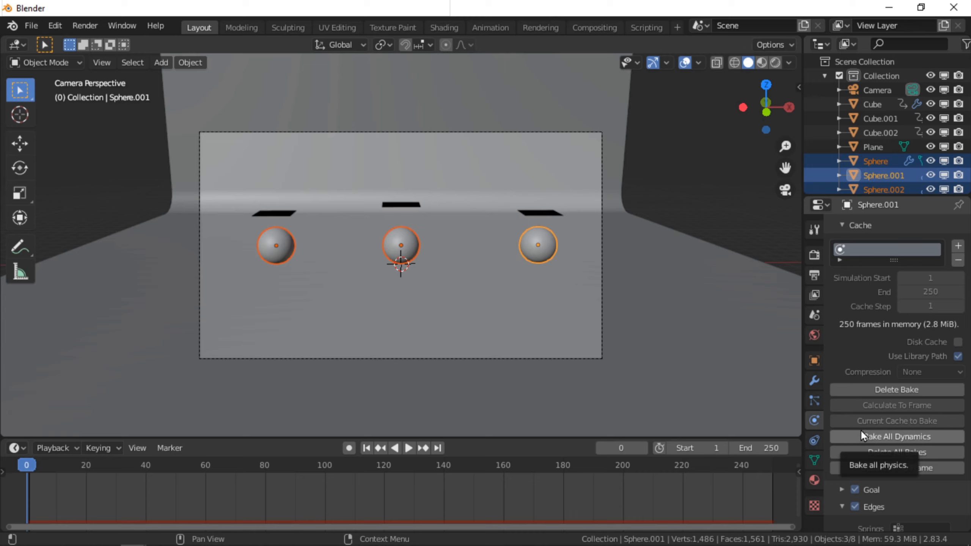
# Step: Assign an Environment Texture to the World background color
pyautogui.click(814, 335)
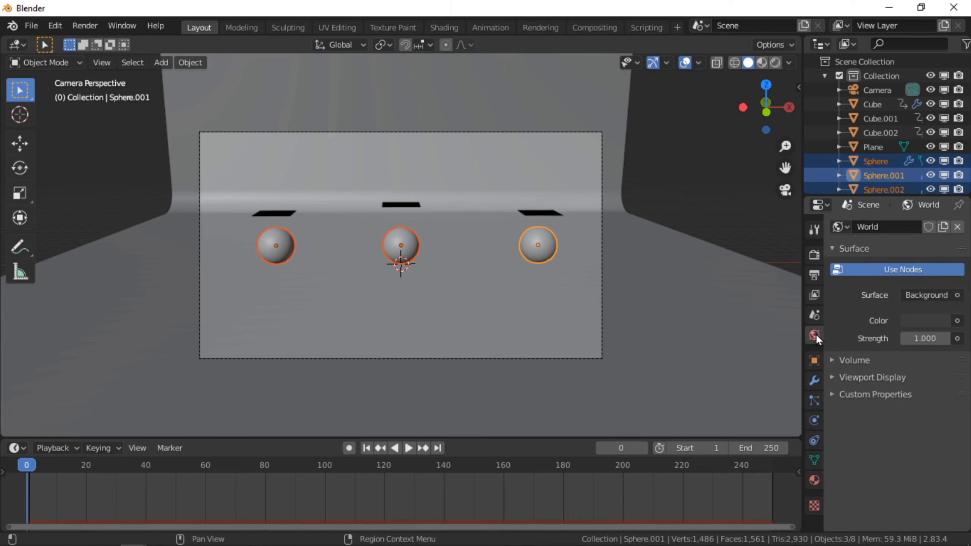
pyautogui.click(958, 321)
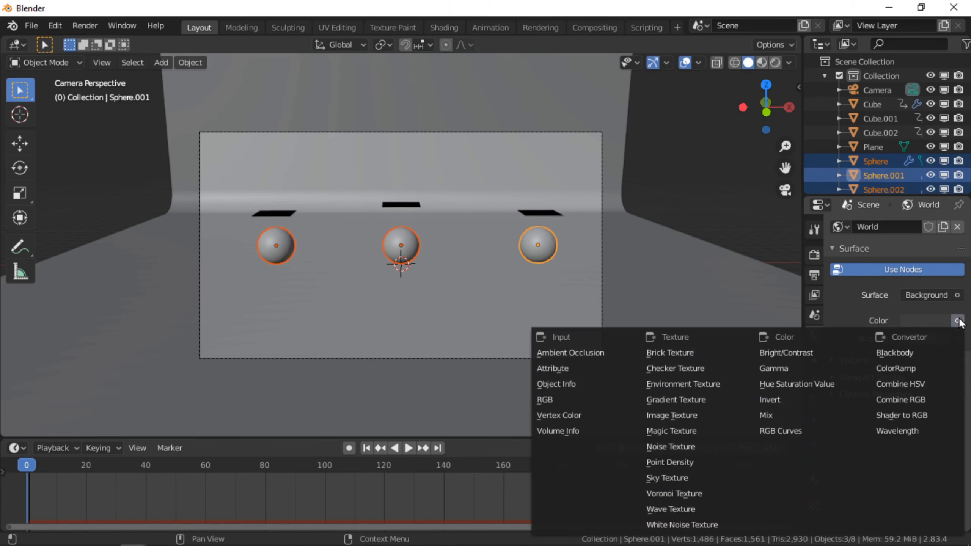
pyautogui.click(698, 384)
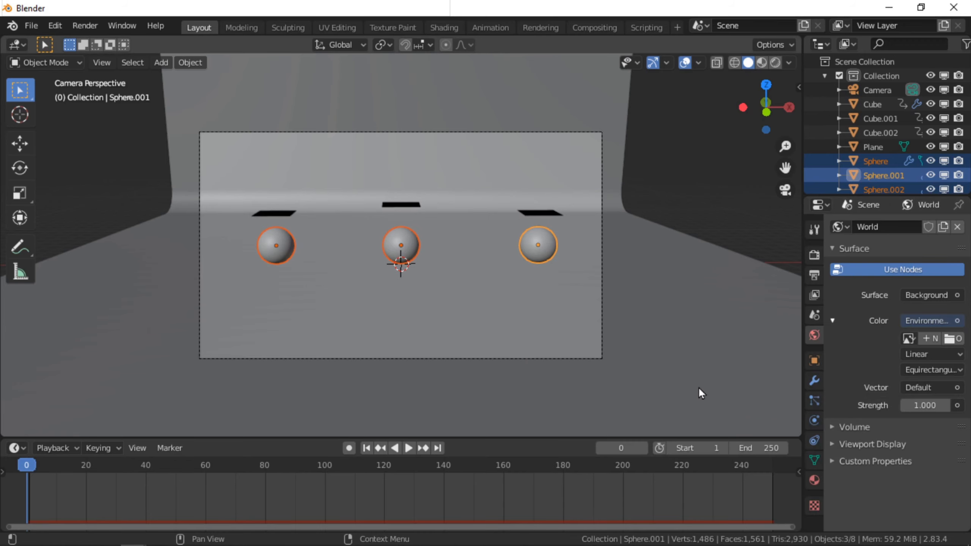
# Step: Load forest.exr from the Blender 2.83 datafiles/studiolights/world folder as the World environment texture image
pyautogui.click(952, 339)
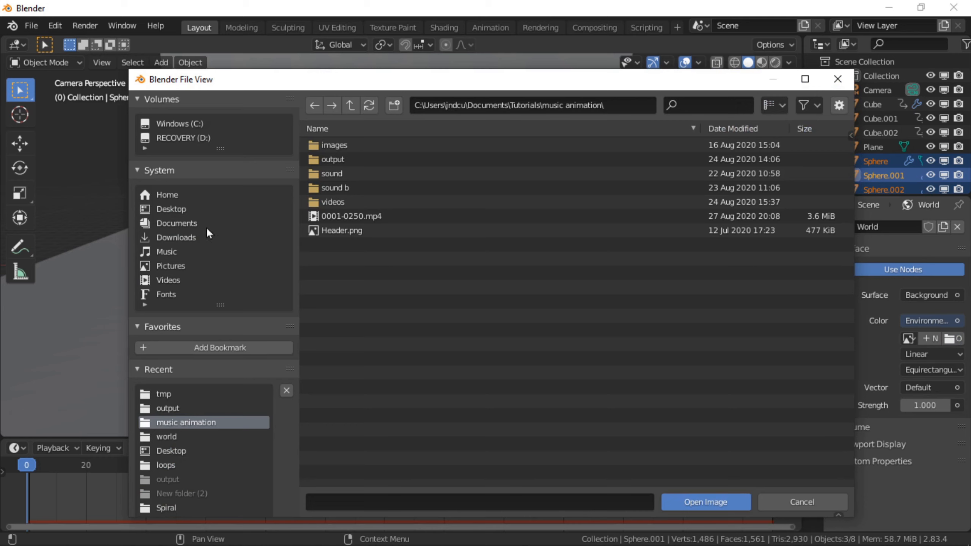
pyautogui.click(183, 125)
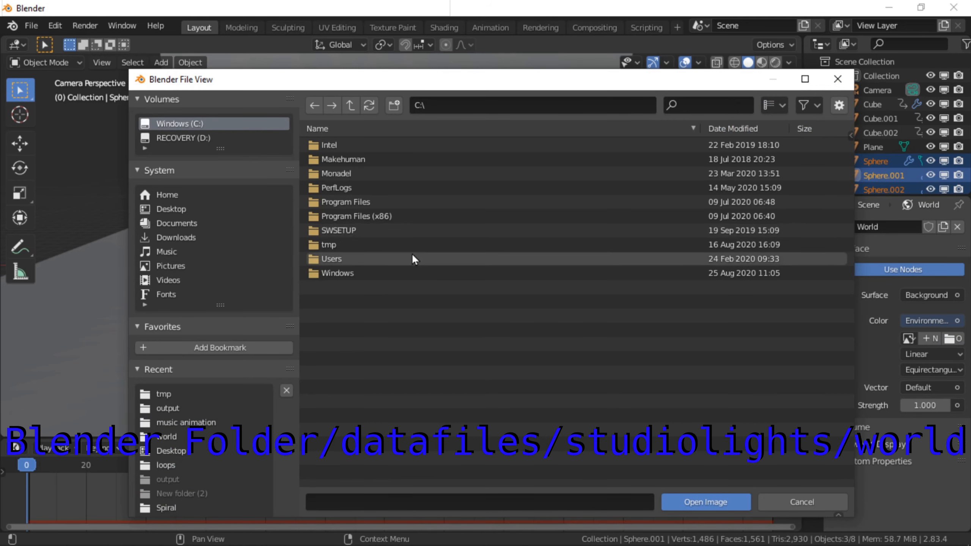
pyautogui.click(355, 200)
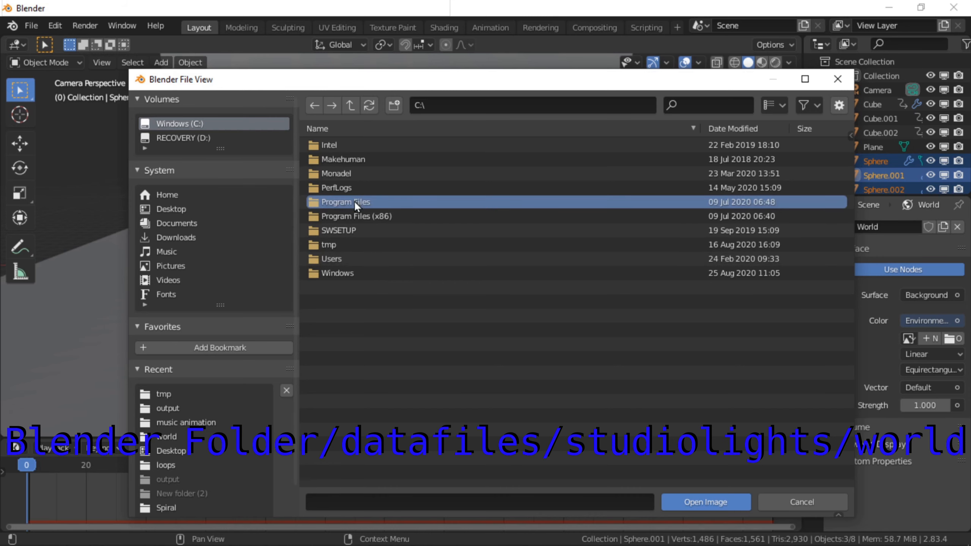
pyautogui.doubleClick(354, 200)
pyautogui.doubleClick(360, 159)
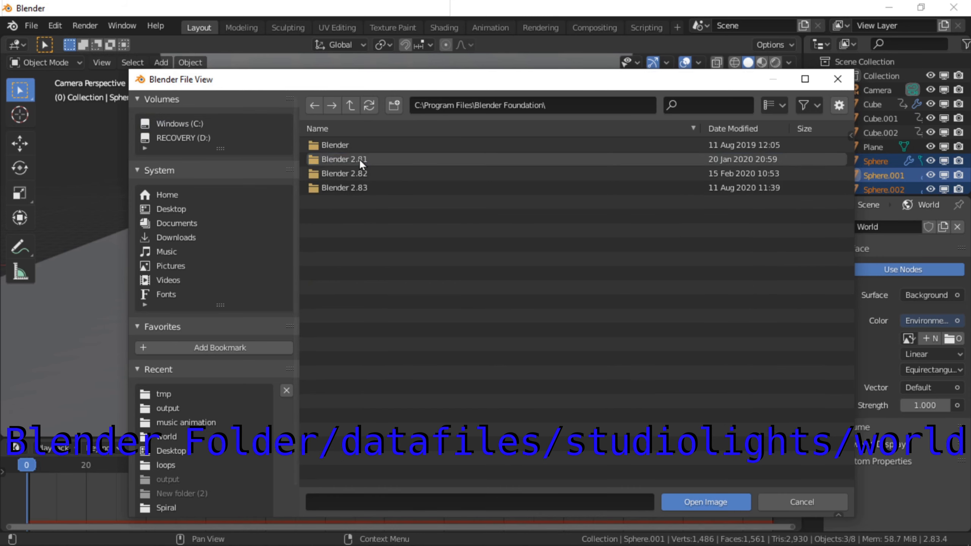
pyautogui.doubleClick(350, 187)
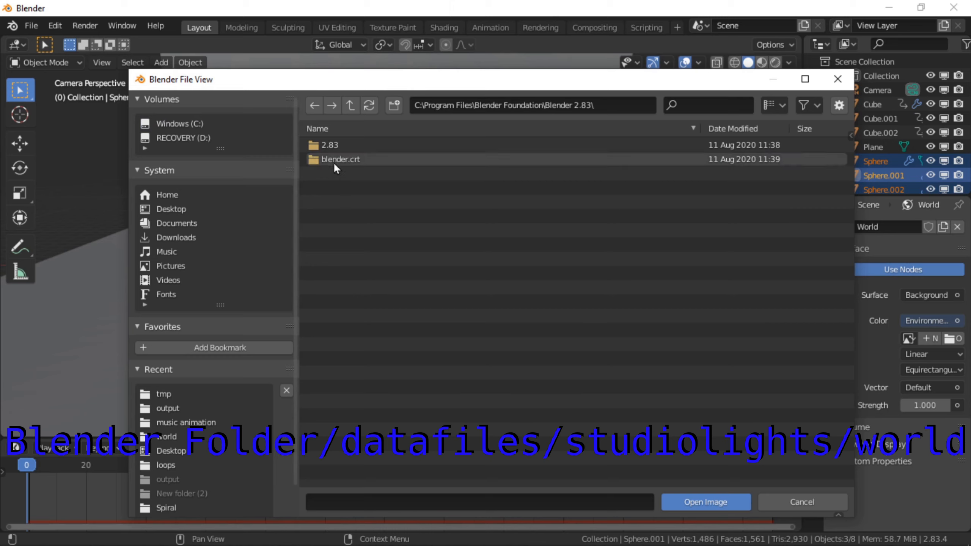
pyautogui.doubleClick(321, 144)
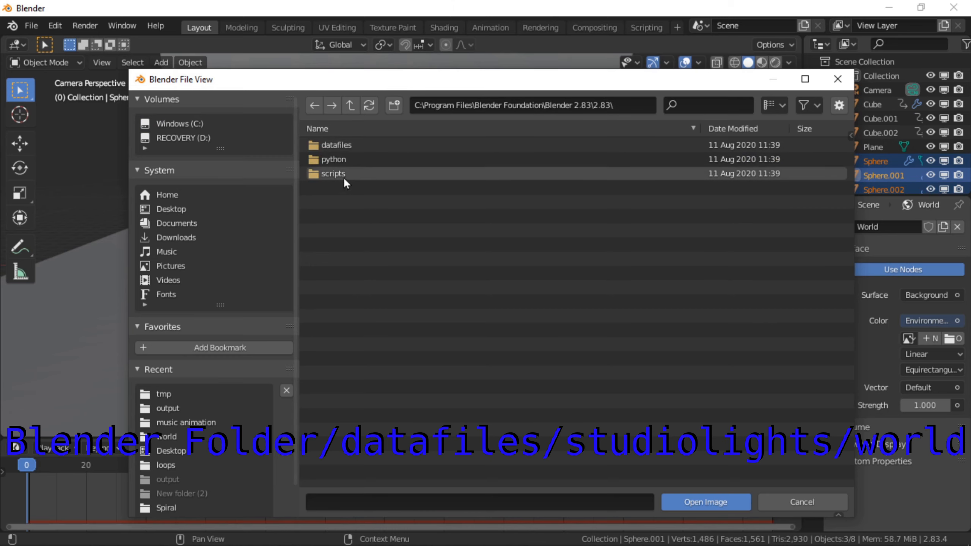
pyautogui.doubleClick(343, 146)
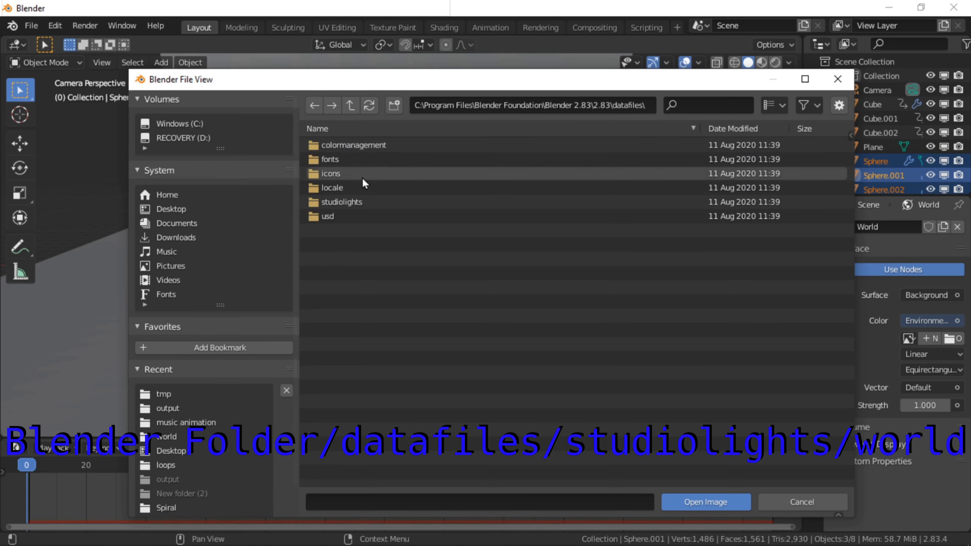
pyautogui.doubleClick(366, 199)
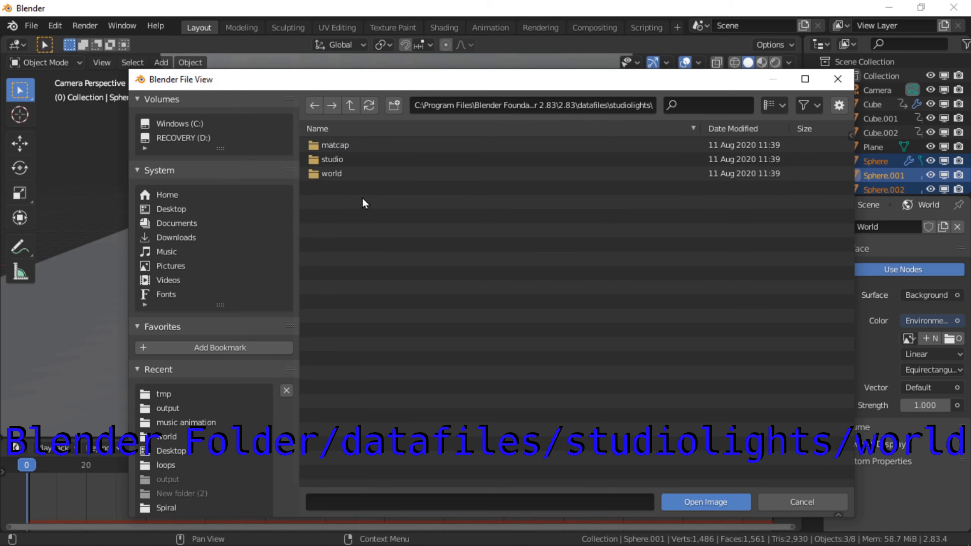
pyautogui.doubleClick(339, 173)
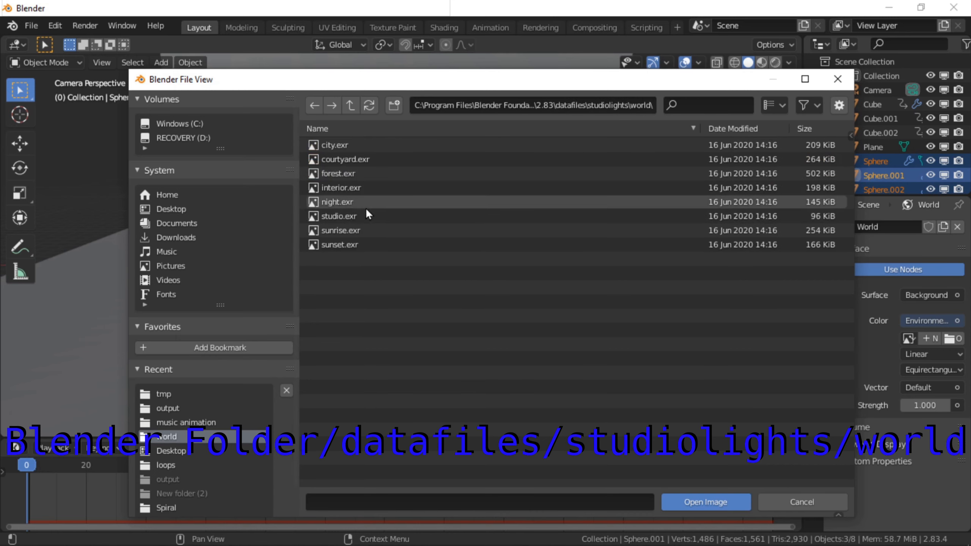
pyautogui.click(360, 174)
pyautogui.click(734, 504)
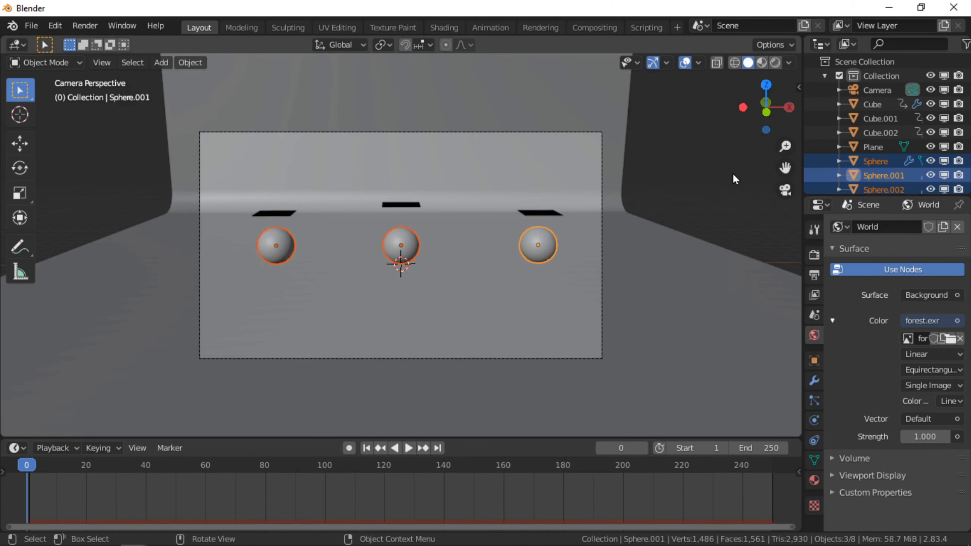
# Step: Preview the scene in rendered and material preview shading, and return the viewport to solid shading
pyautogui.click(771, 63)
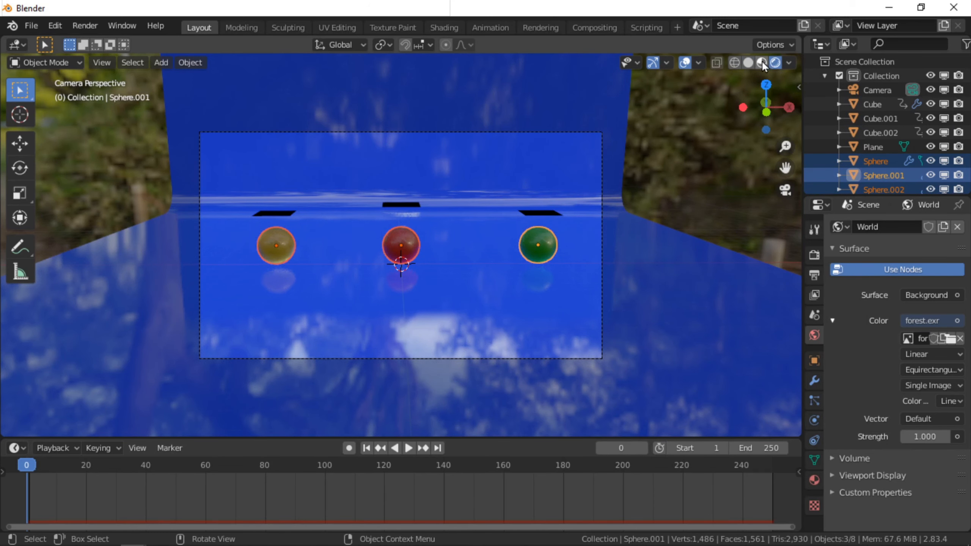
pyautogui.click(762, 64)
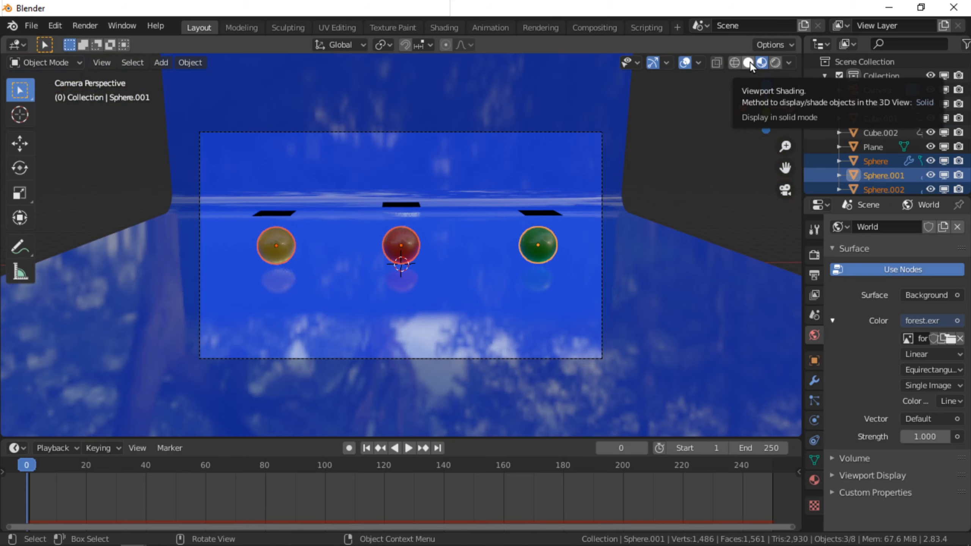
pyautogui.click(753, 64)
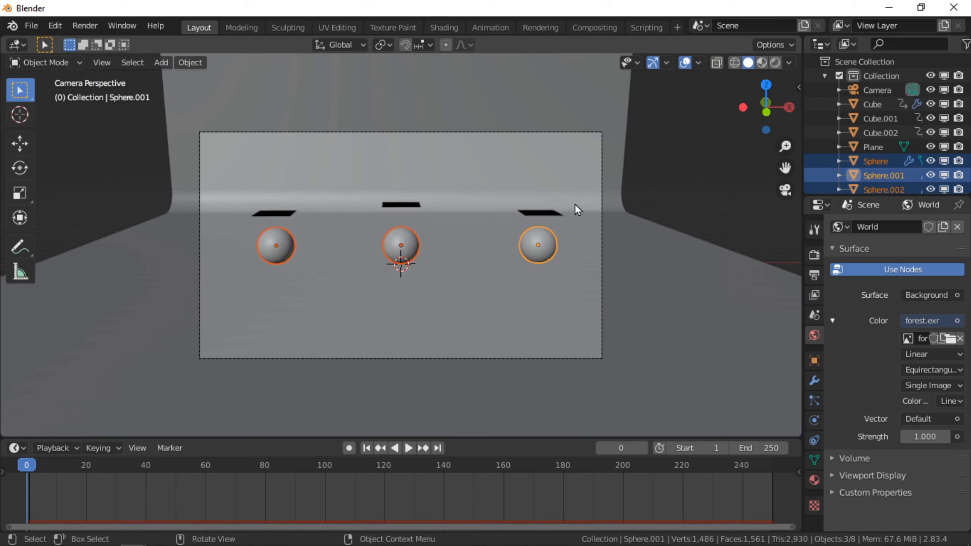
# Step: Hide Cube, Cube.001 and Cube.002 in the viewport and disable all three in renders
pyautogui.click(554, 213)
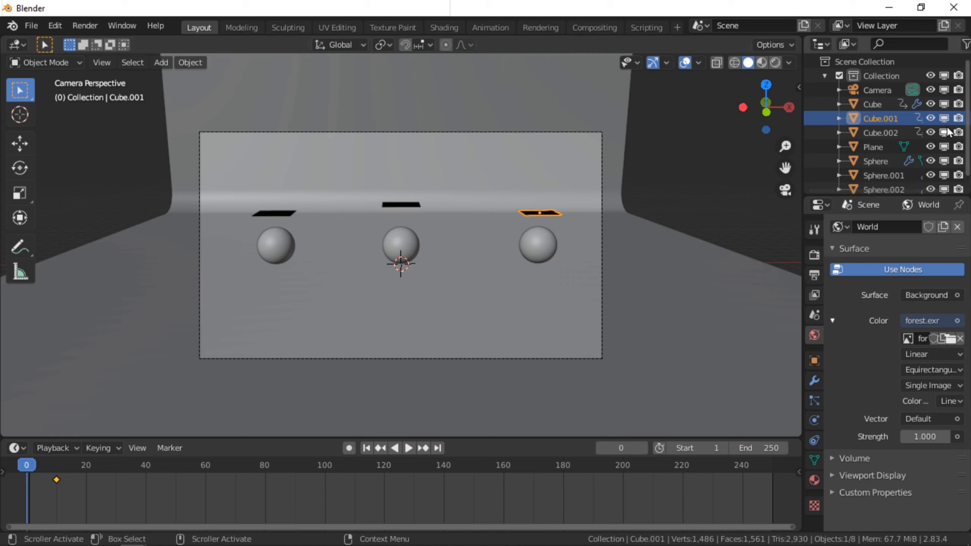
pyautogui.click(944, 104)
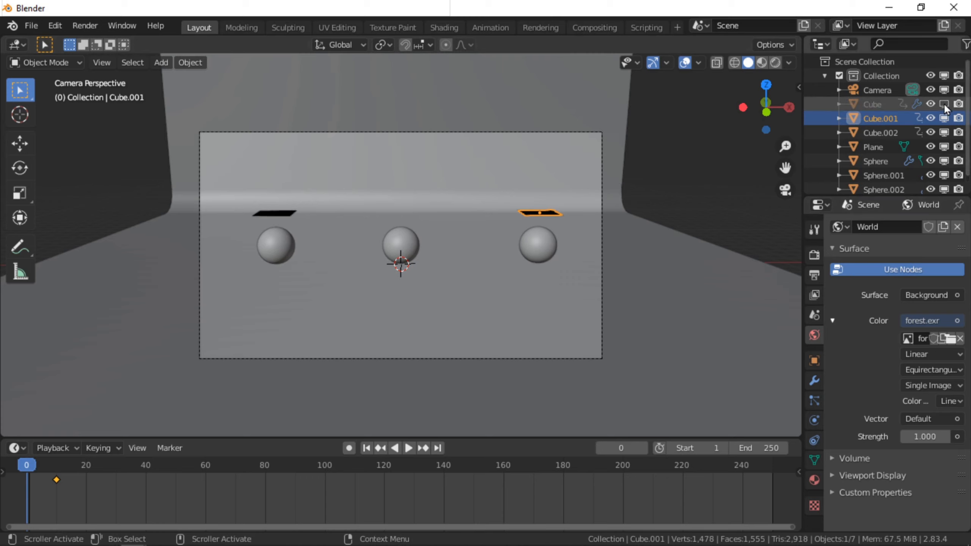
pyautogui.click(959, 105)
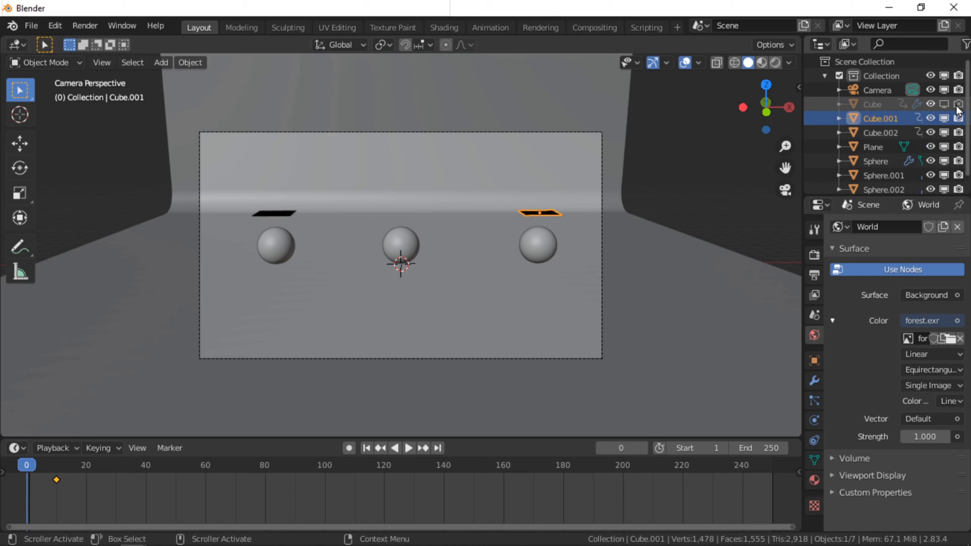
pyautogui.click(937, 119)
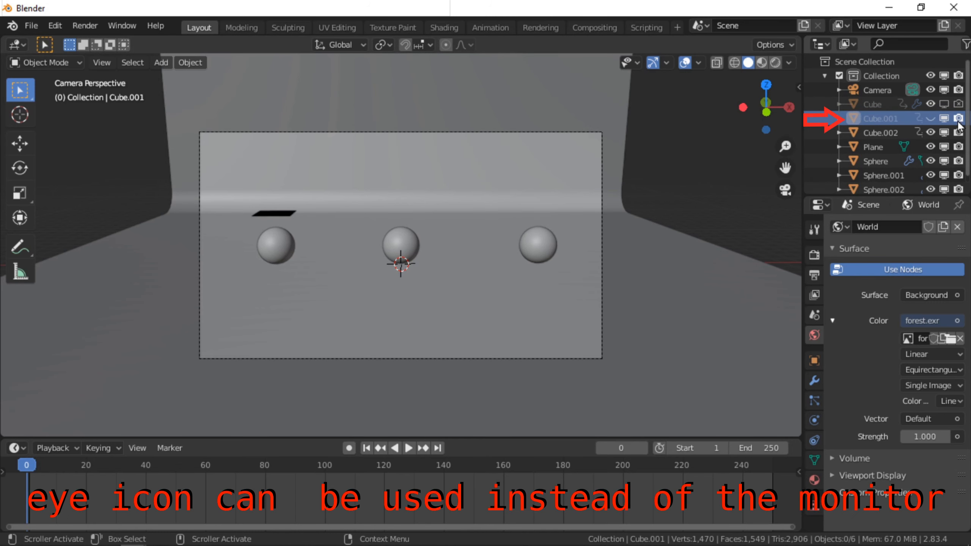
pyautogui.click(959, 119)
pyautogui.click(941, 134)
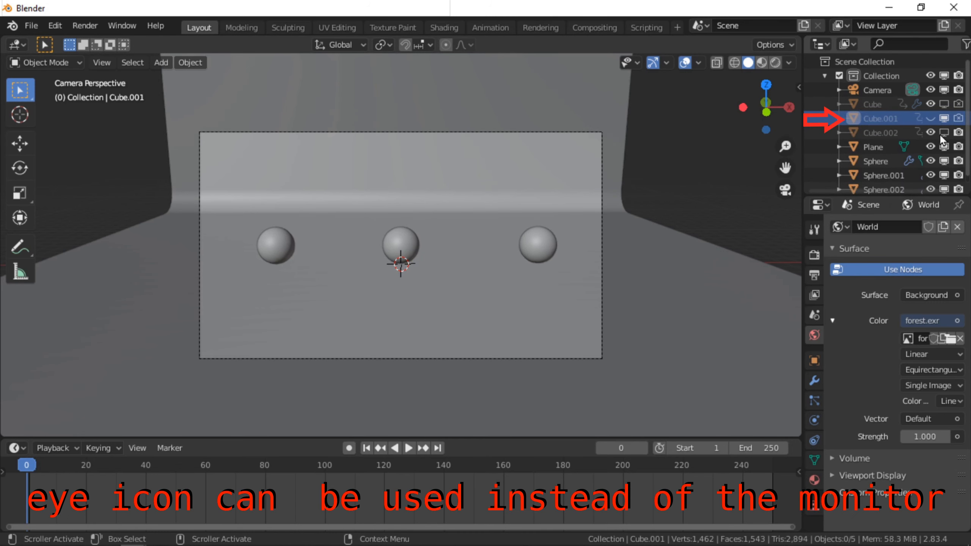
pyautogui.click(961, 135)
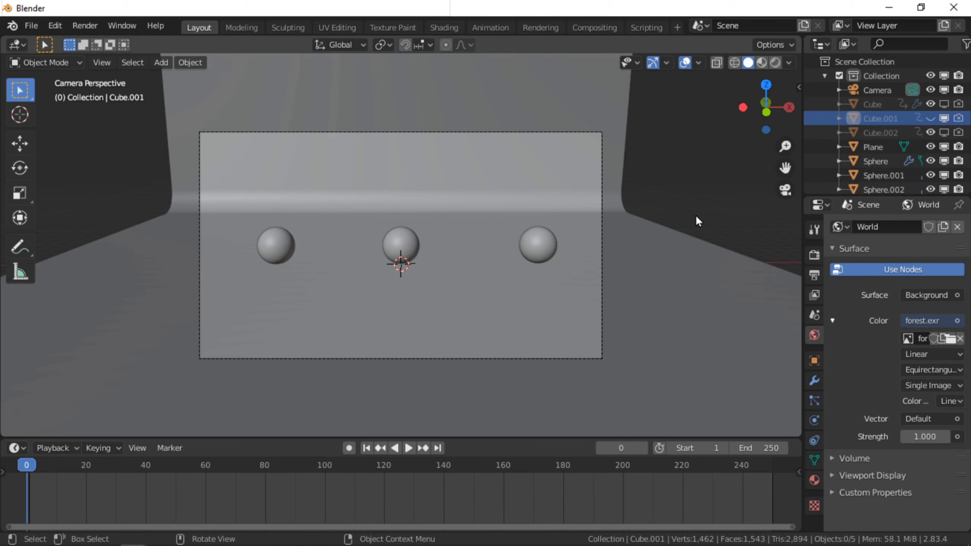
# Step: Play the soft body animation without the cubes and return the timeline to frame 0
pyautogui.press('space')
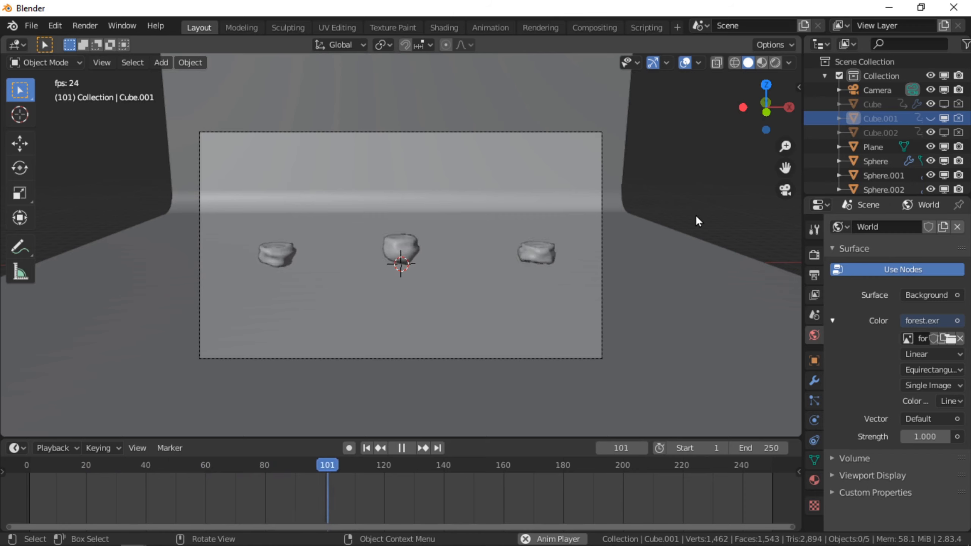
pyautogui.press('space')
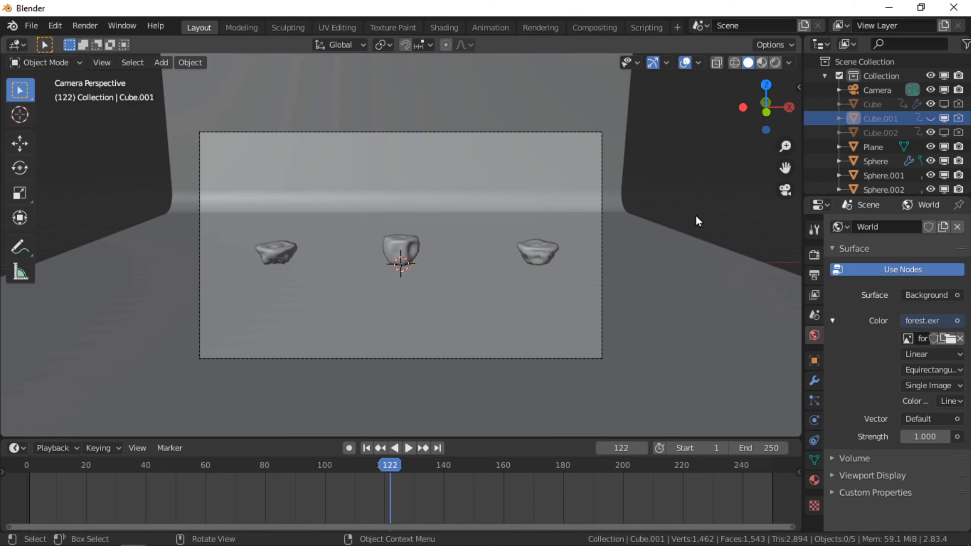
pyautogui.moveTo(395, 466); pyautogui.dragTo(24, 465)
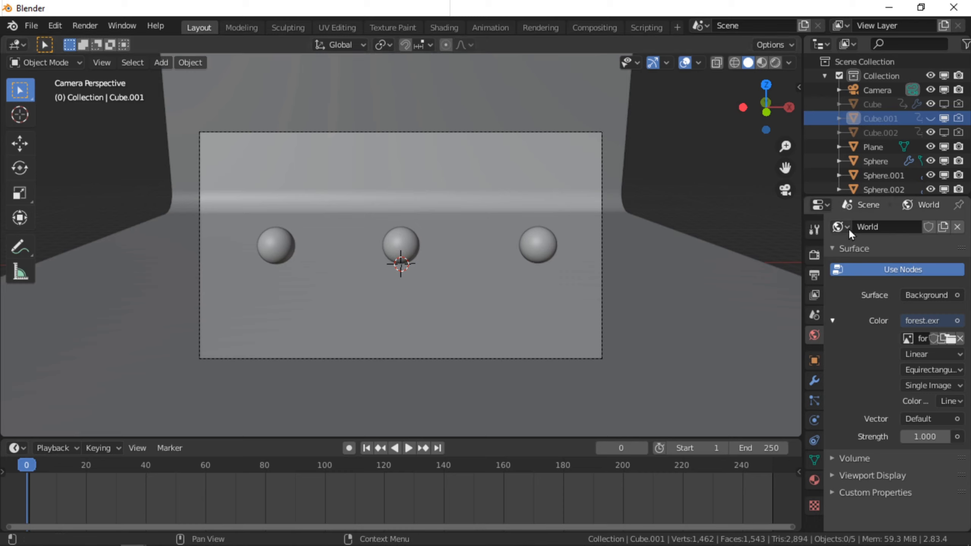
# Step: Set the render output path to the music animation folder
pyautogui.click(813, 277)
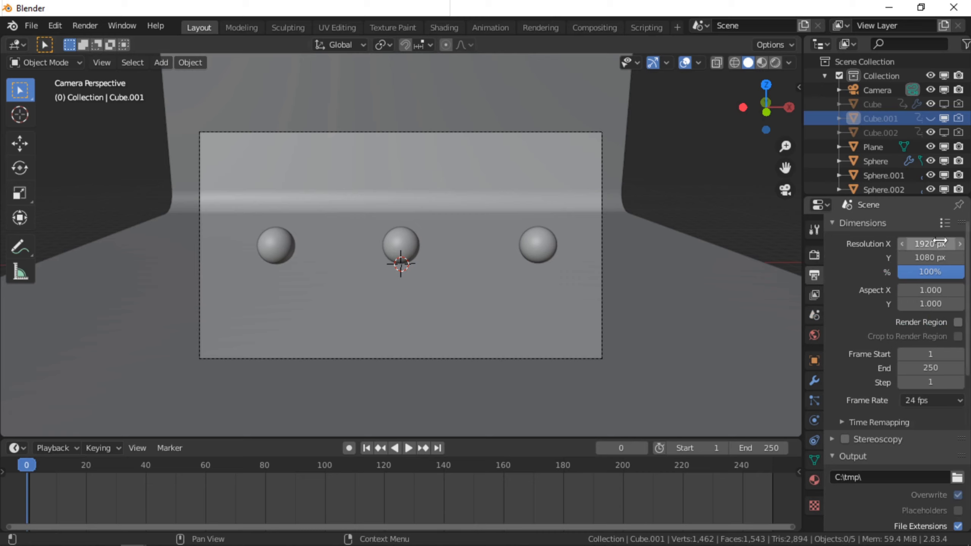
pyautogui.scroll(-2, 915, 375)
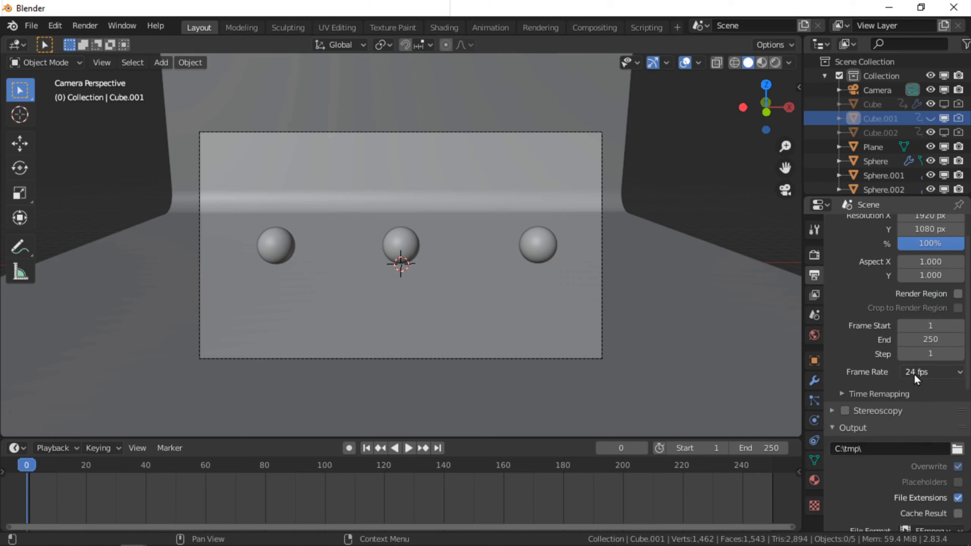
pyautogui.scroll(-2, 914, 370)
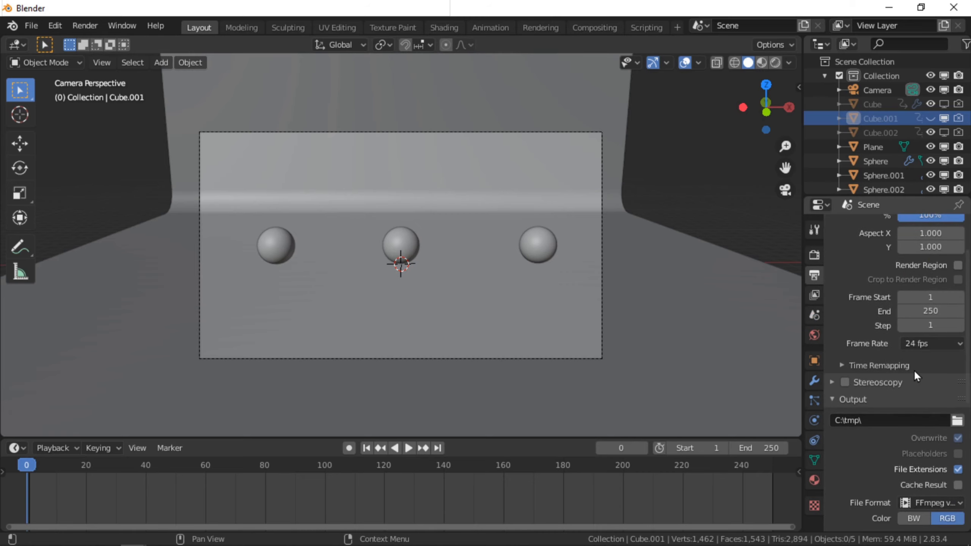
pyautogui.click(957, 422)
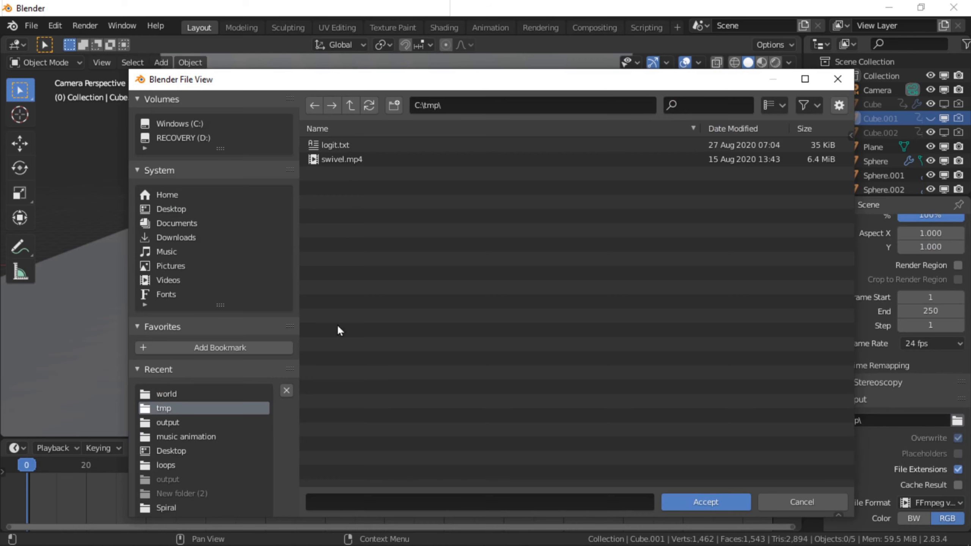
pyautogui.click(198, 436)
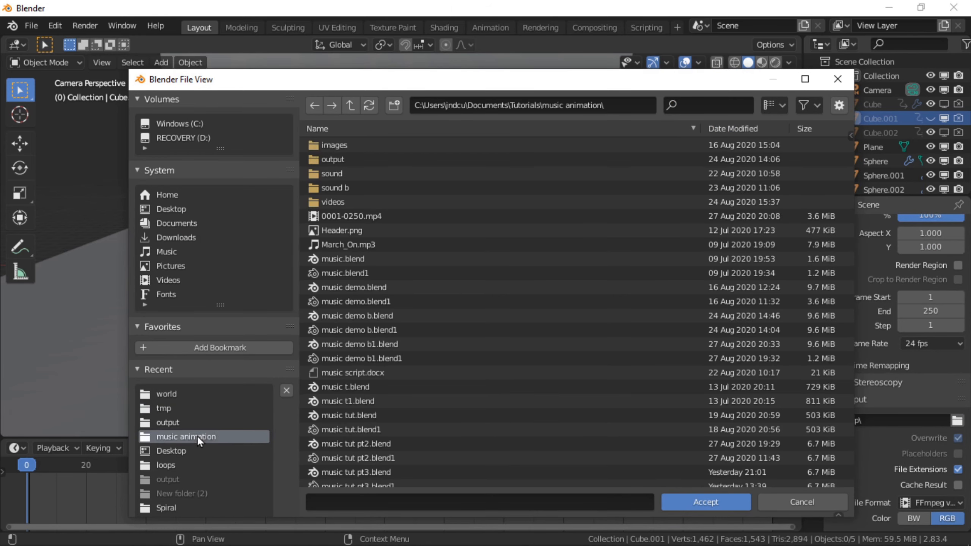
pyautogui.click(704, 502)
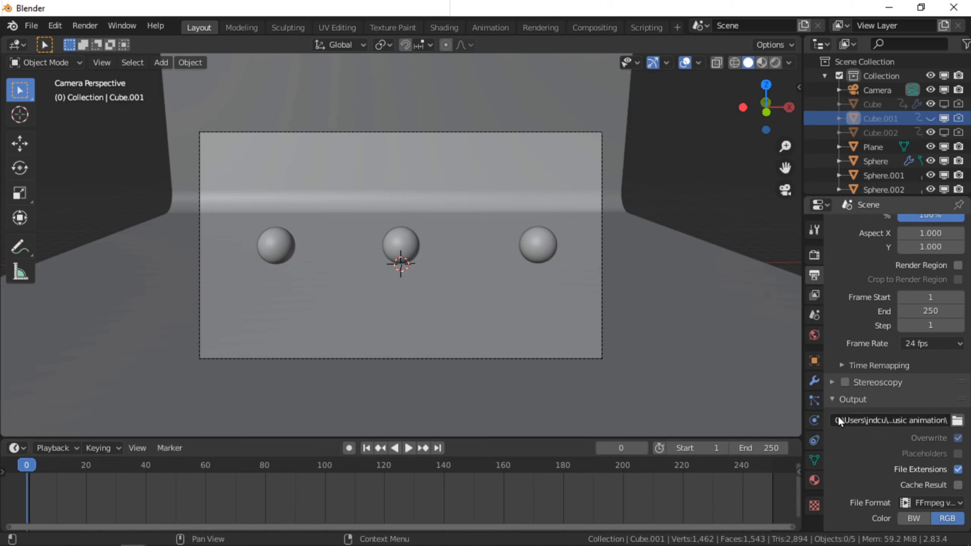
# Step: Set the output file format to FFmpeg video with an MPEG-4 container
pyautogui.scroll(-3, 857, 410)
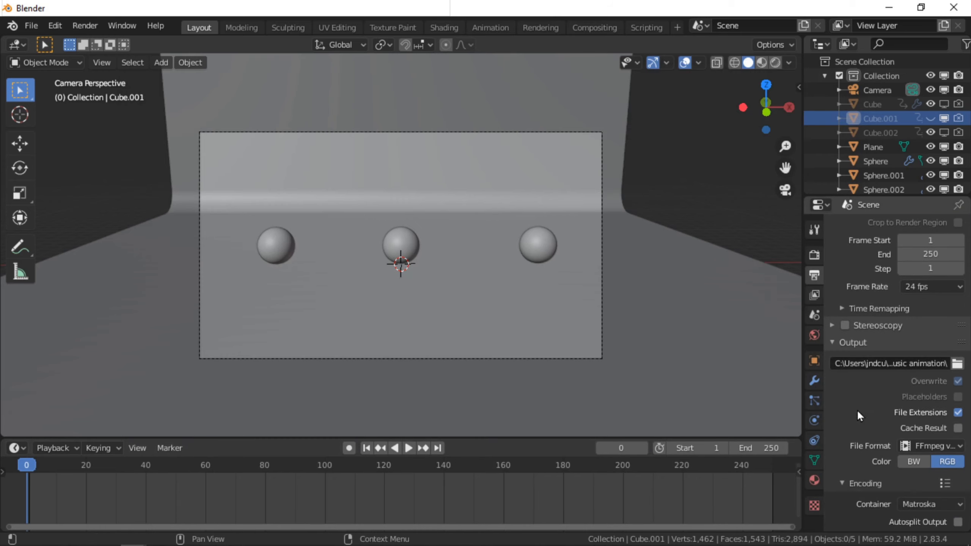
pyautogui.click(939, 447)
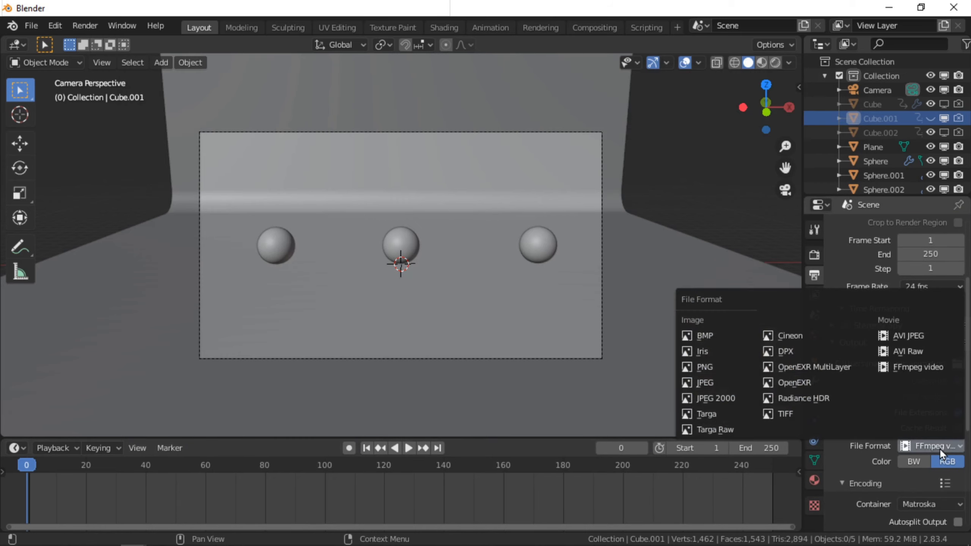
pyautogui.click(930, 373)
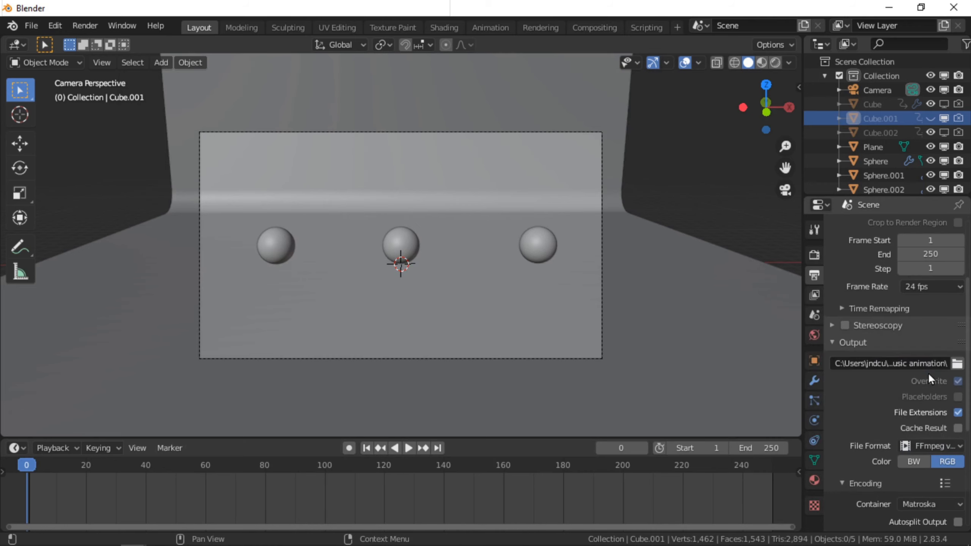
pyautogui.scroll(-5, 898, 429)
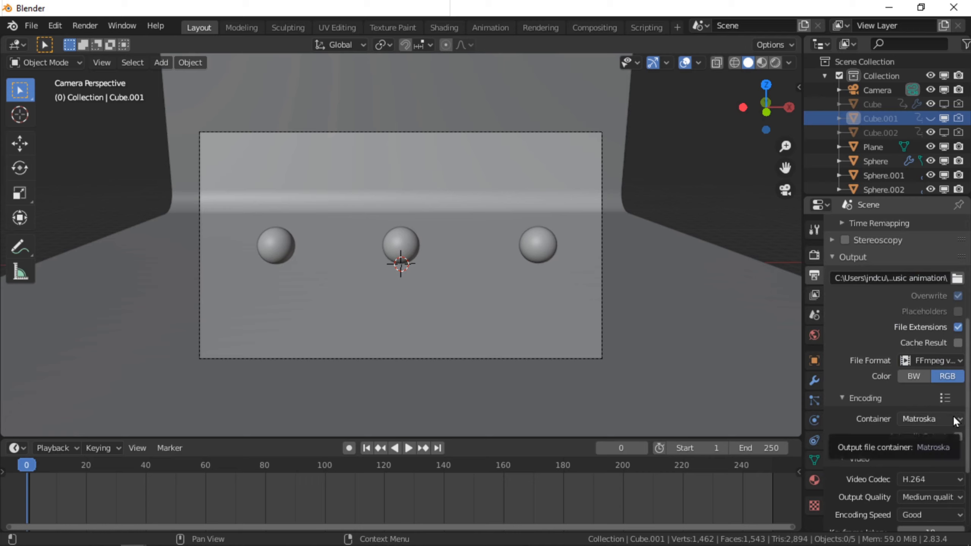
pyautogui.click(955, 419)
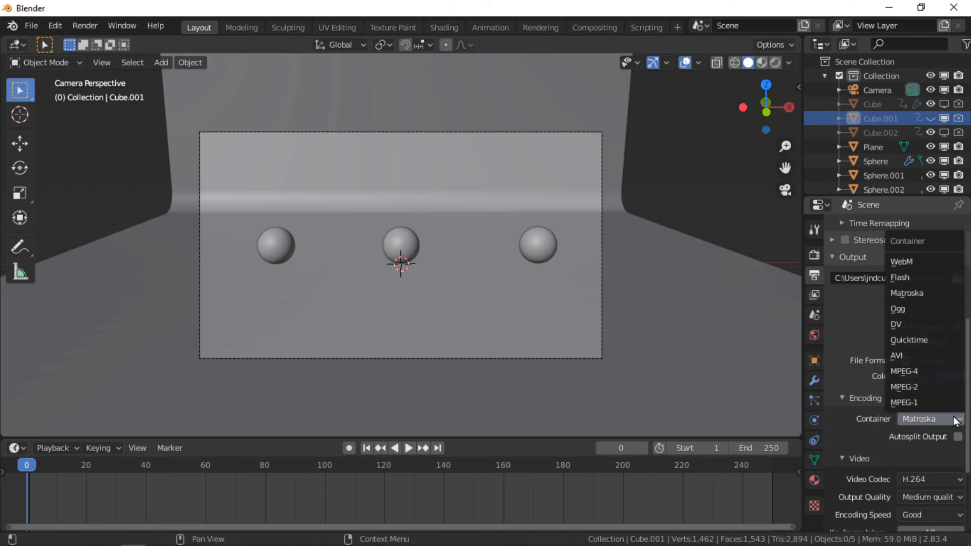
pyautogui.click(946, 376)
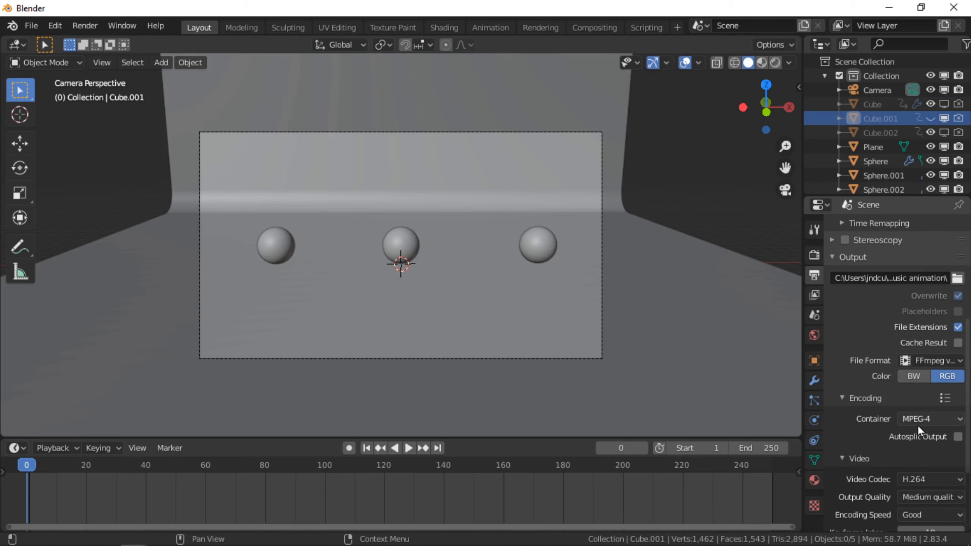
pyautogui.scroll(-2, 918, 424)
pyautogui.scroll(-2, 918, 425)
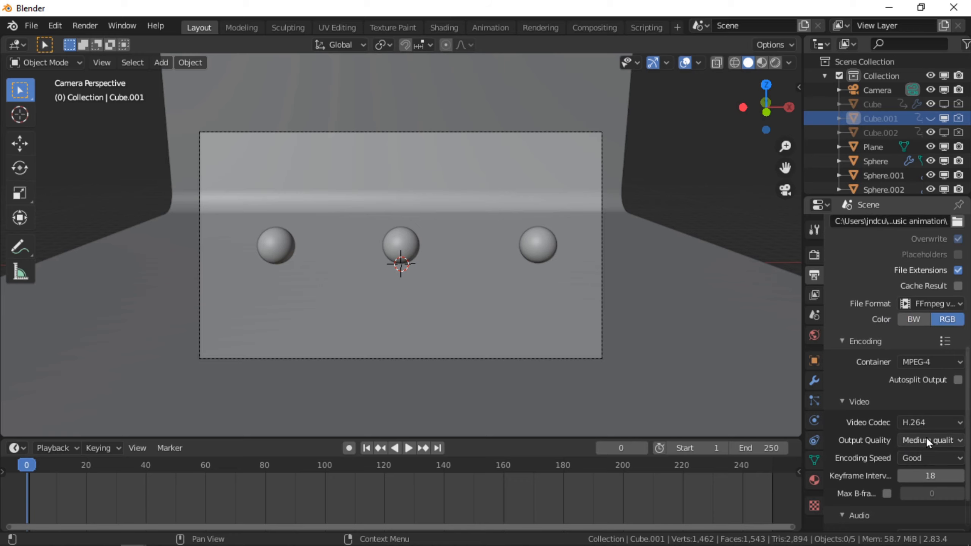
# Step: Set the video output quality to Perceptually lossless and the audio codec to AAC
pyautogui.click(927, 440)
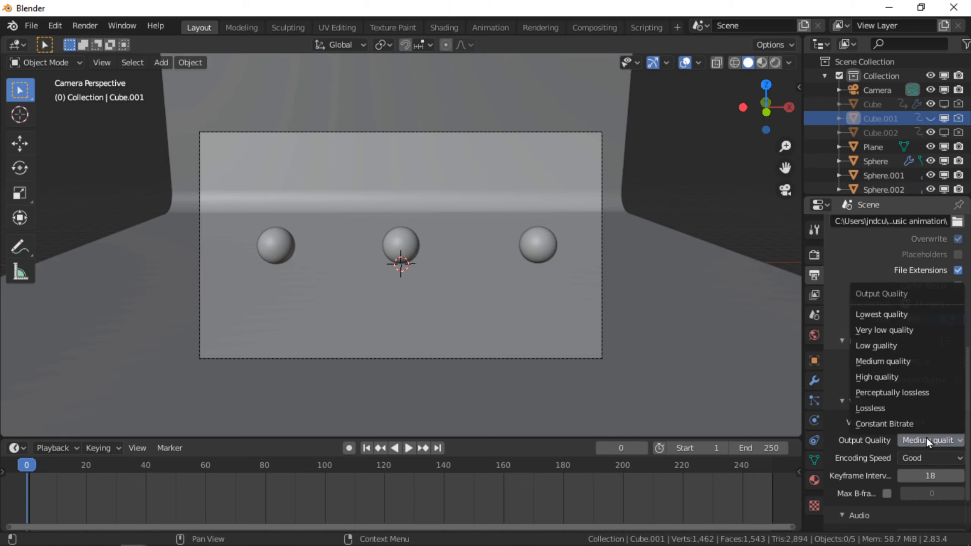
pyautogui.click(923, 394)
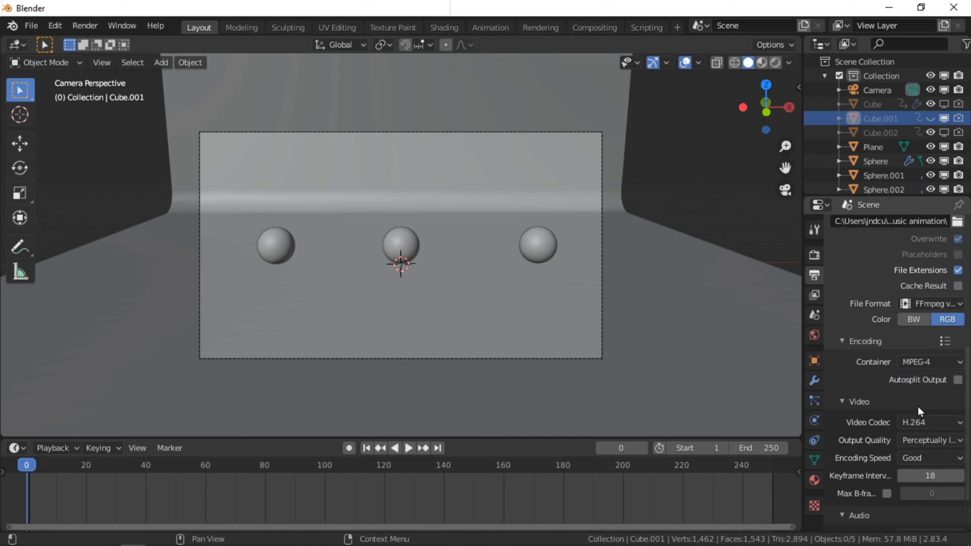
pyautogui.scroll(-3, 918, 406)
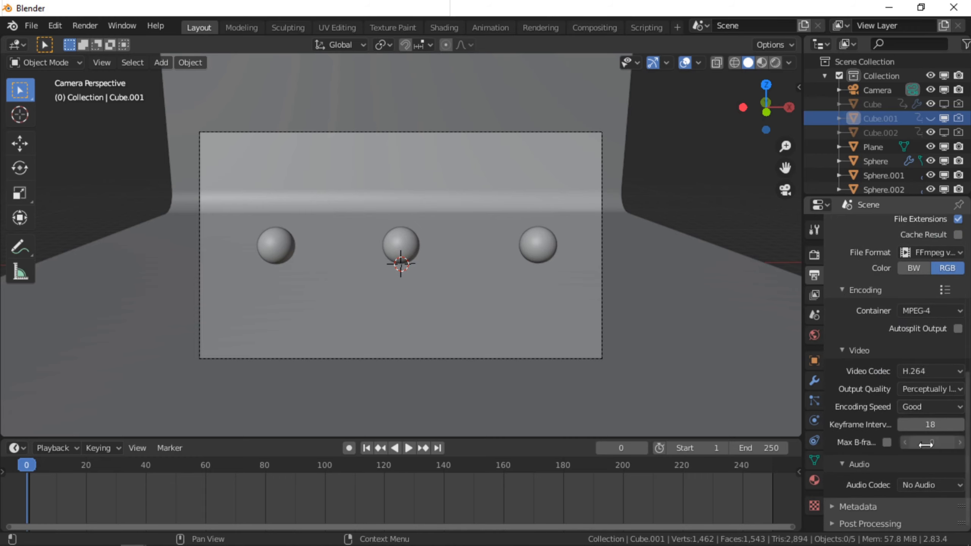
pyautogui.click(938, 485)
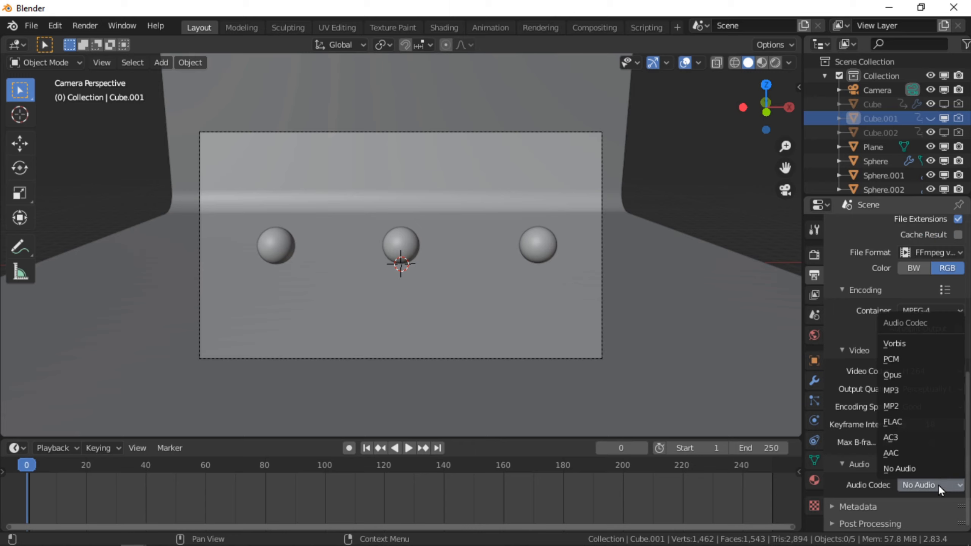
pyautogui.click(925, 452)
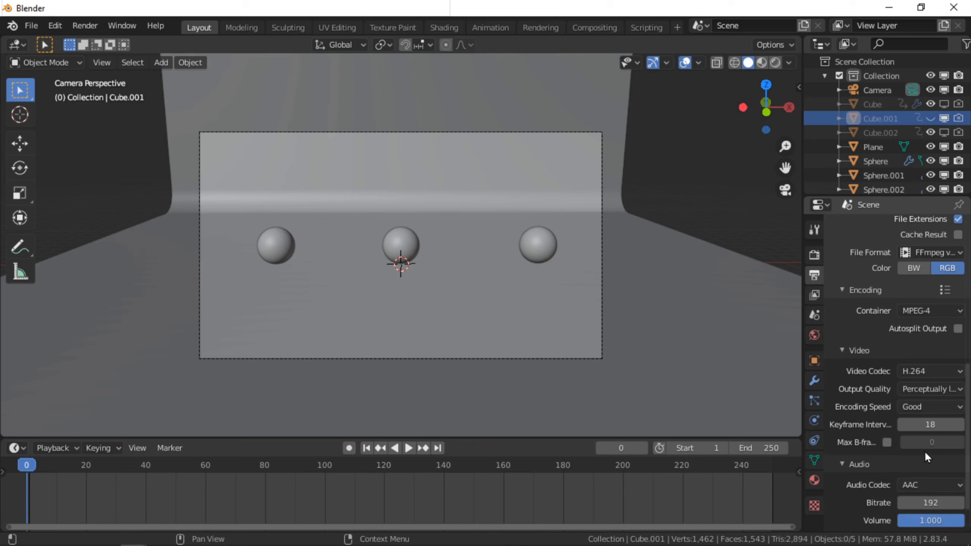
# Step: Save the project file and start rendering the animation
pyautogui.click(29, 26)
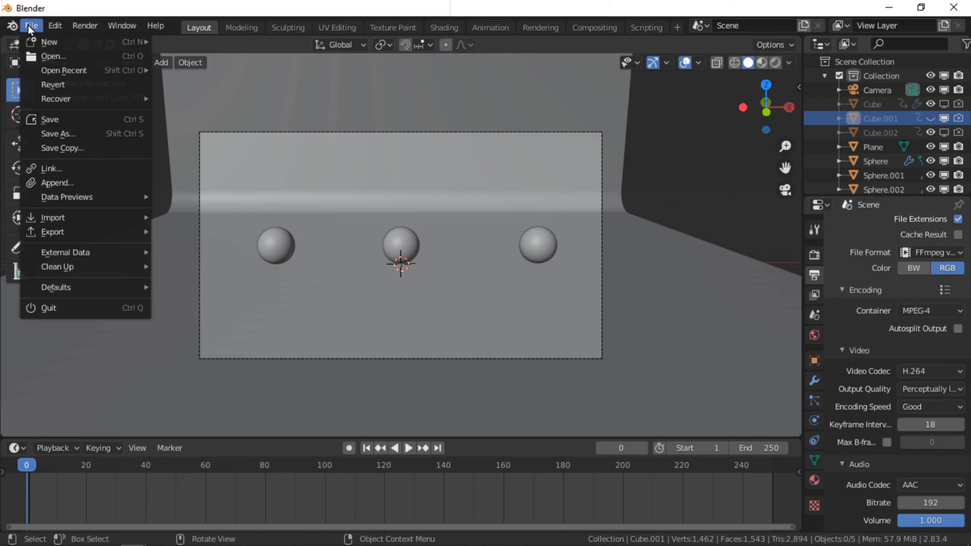
pyautogui.click(55, 119)
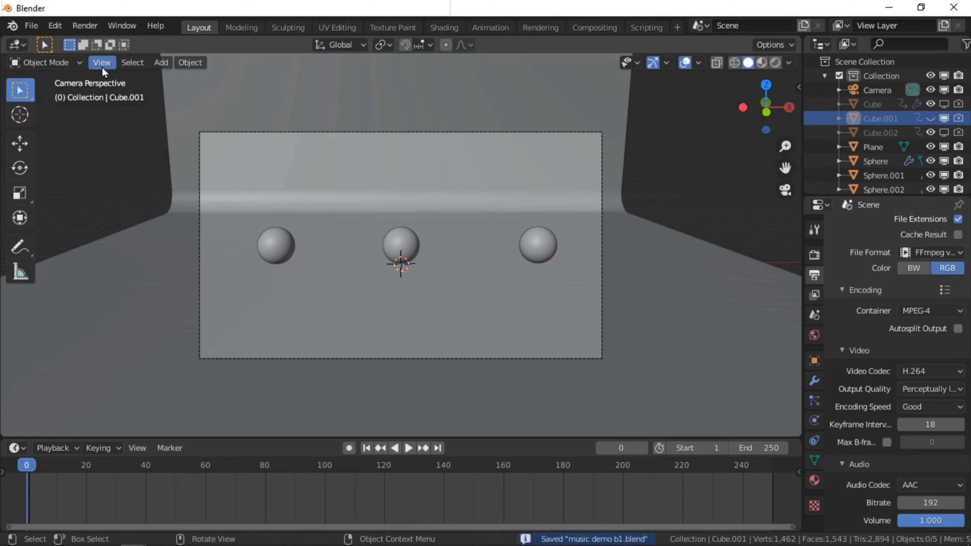
pyautogui.click(90, 26)
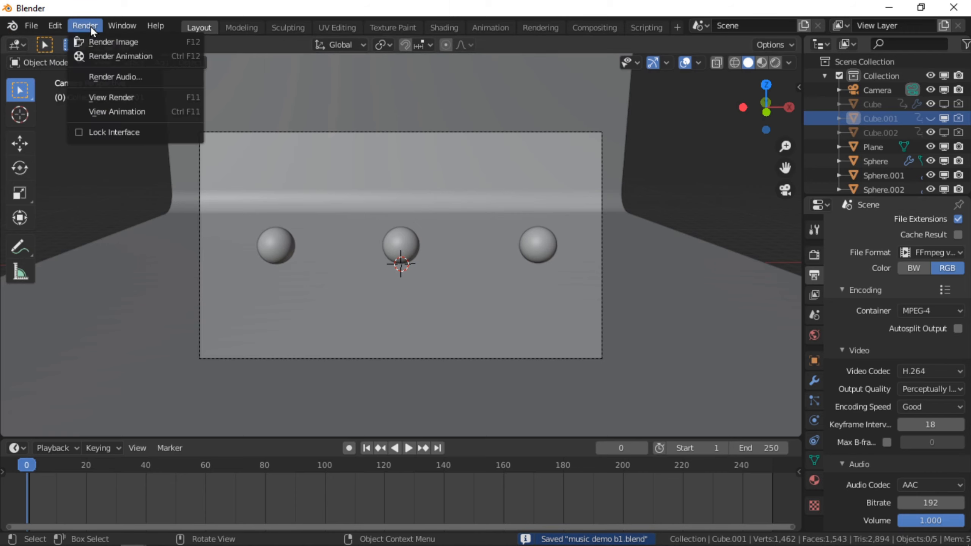
pyautogui.click(98, 56)
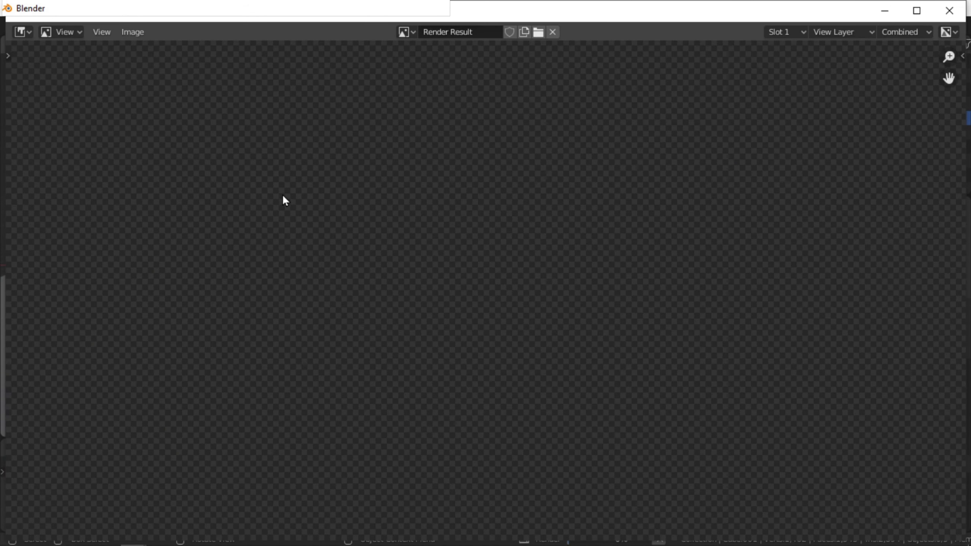